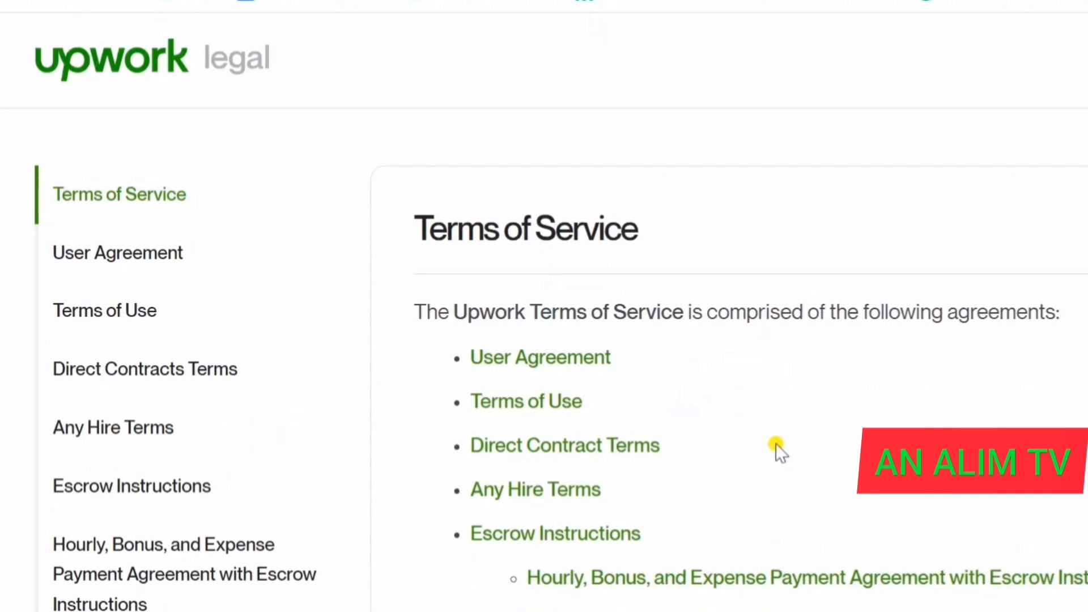
- Scroll down the Upwork Terms of Service page to read its list of component agreements
scroll(777, 443, down, 2)
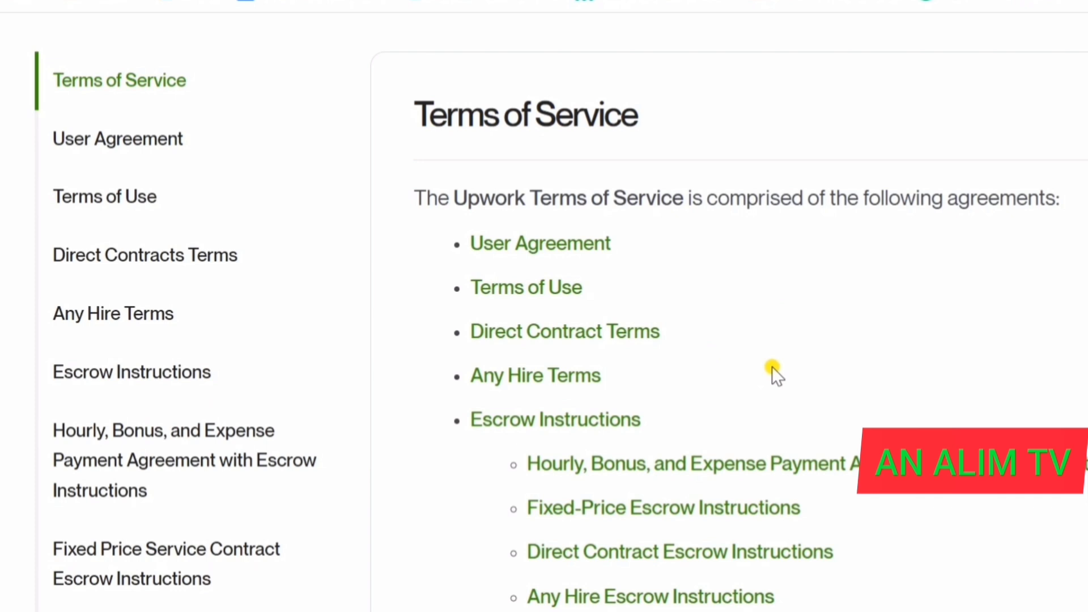
scroll(772, 367, down, 2)
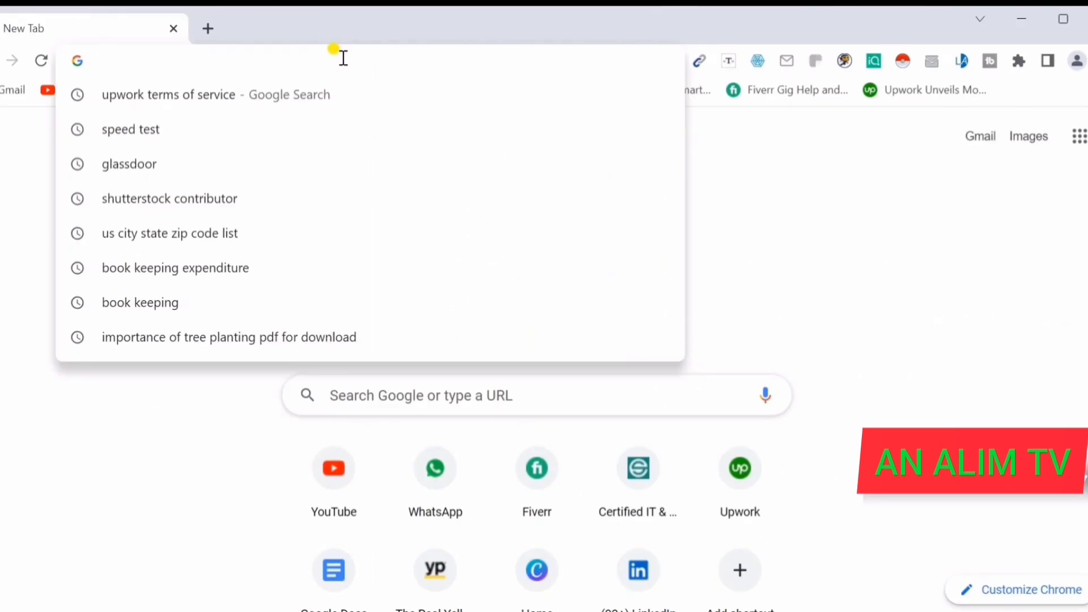
- Search Google for 'upwork terms of service' from a new tab's address bar
text(upwork)
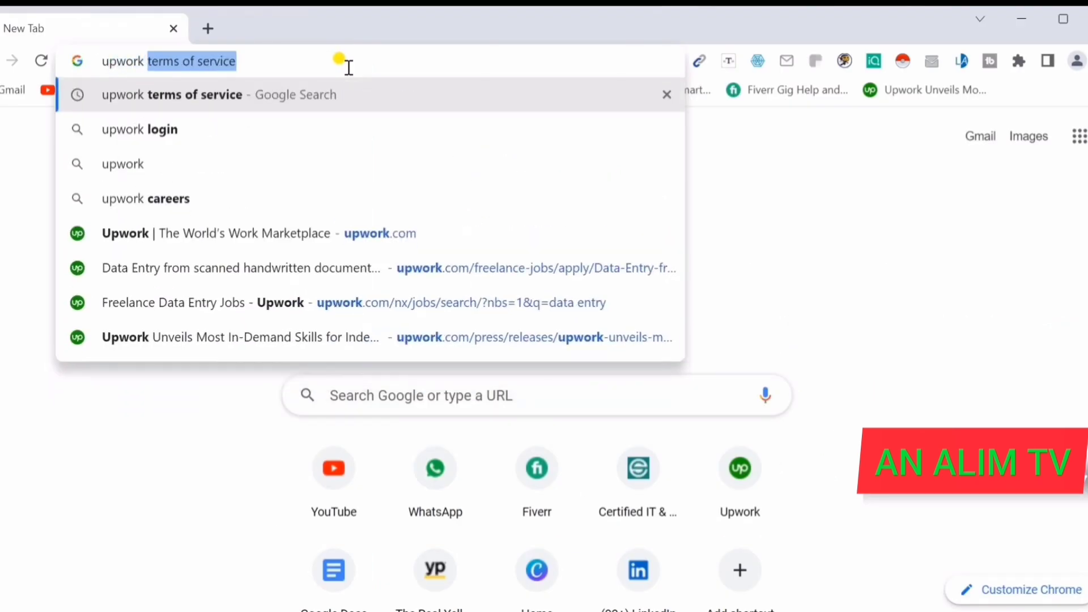
key(Return)
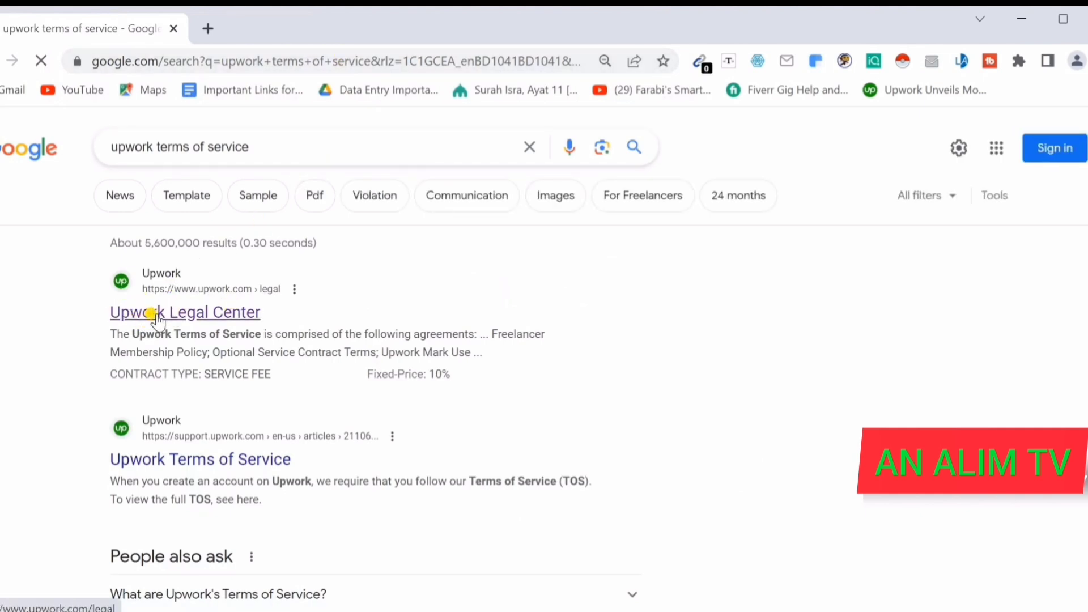
- Open the Upwork Legal Center result and review its agreements, from User Agreement to Cookie Policy
click(153, 315)
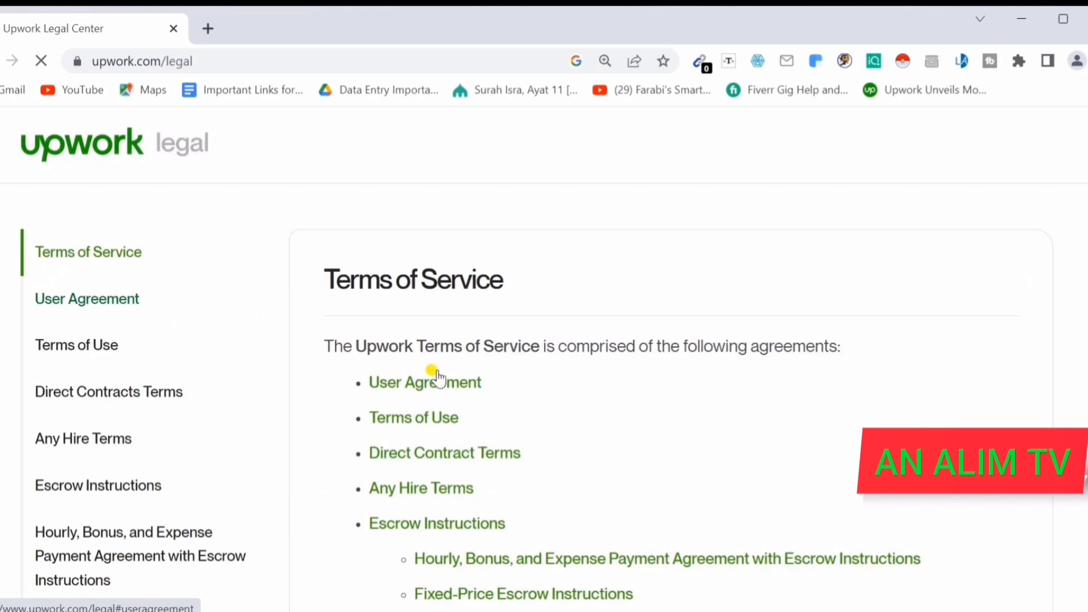
scroll(552, 344, down, 2)
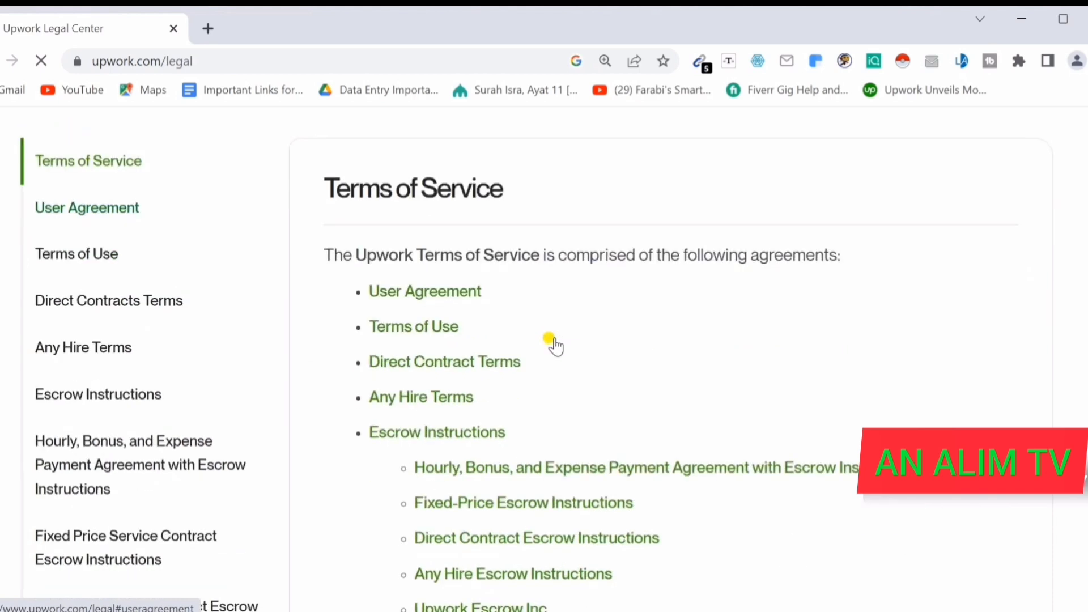
scroll(584, 348, down, 2)
scroll(586, 349, down, 3)
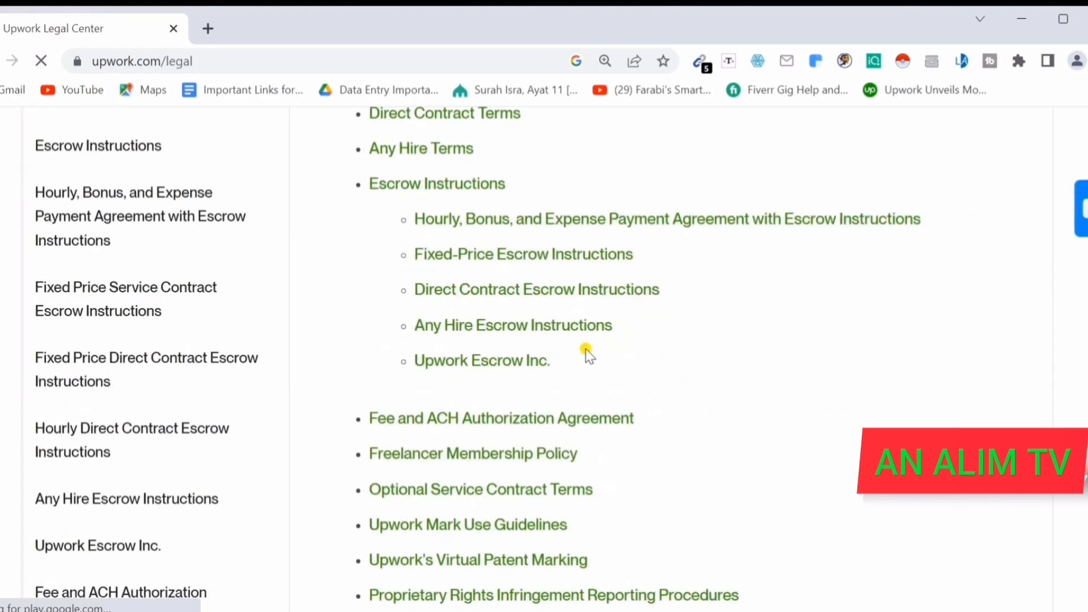
scroll(596, 403, down, 5)
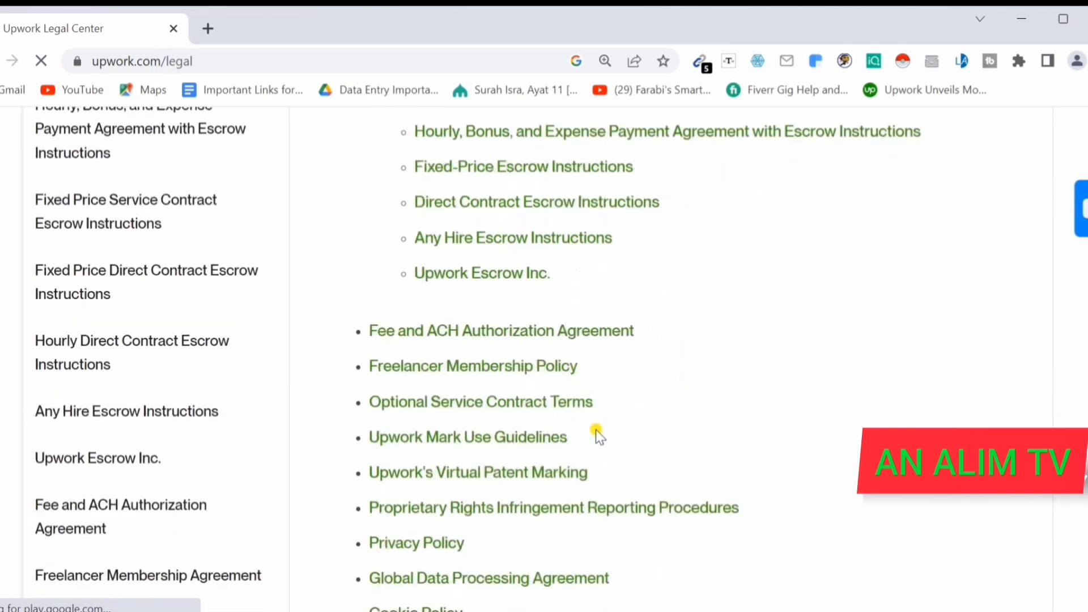
scroll(601, 429, down, 2)
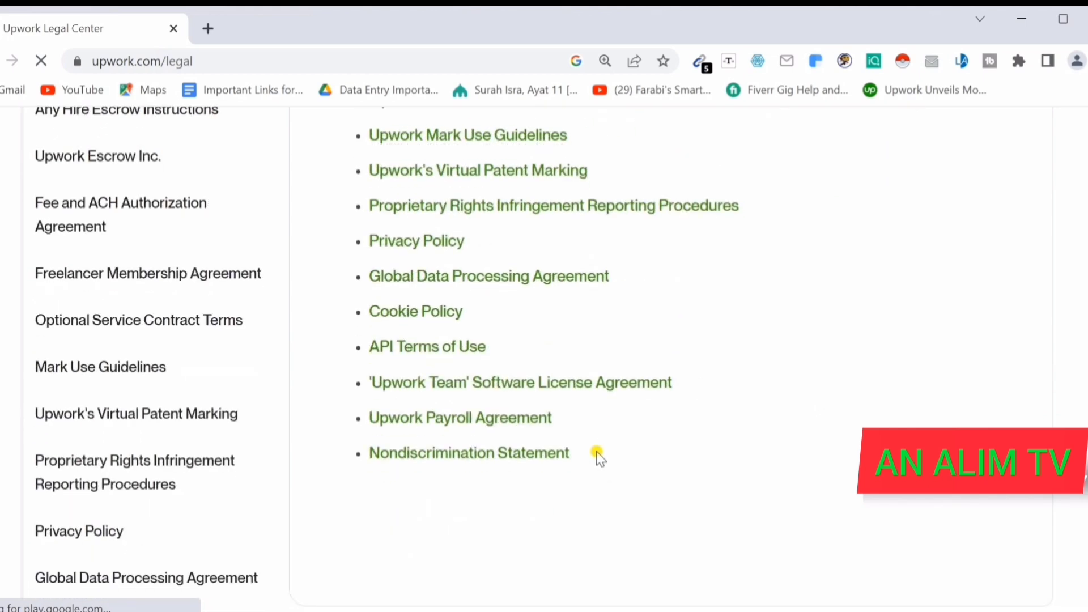
scroll(596, 451, up, 8)
scroll(601, 457, up, 8)
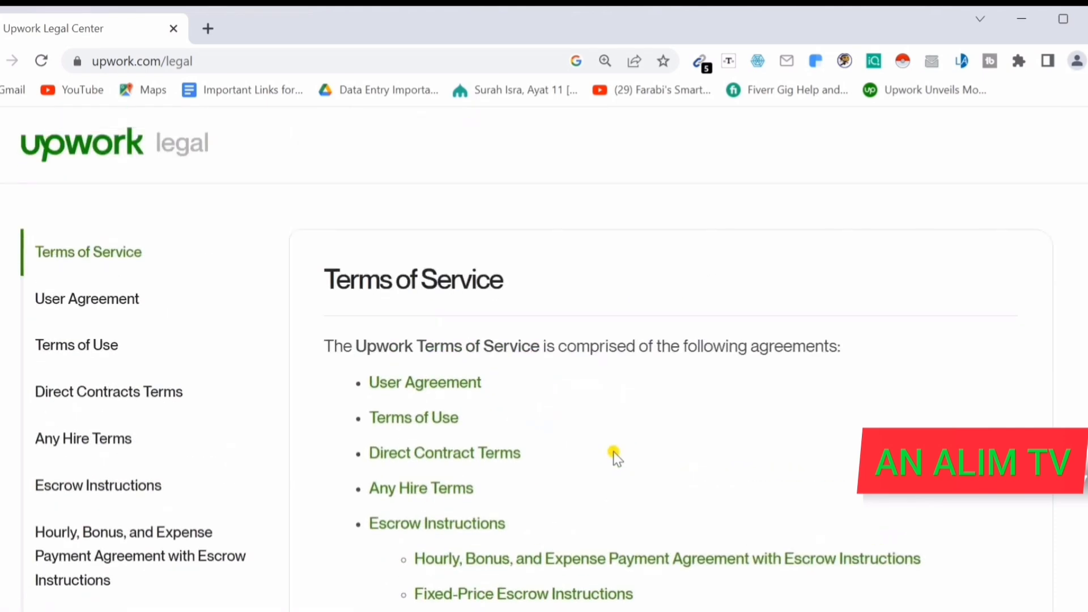
scroll(614, 452, down, 2)
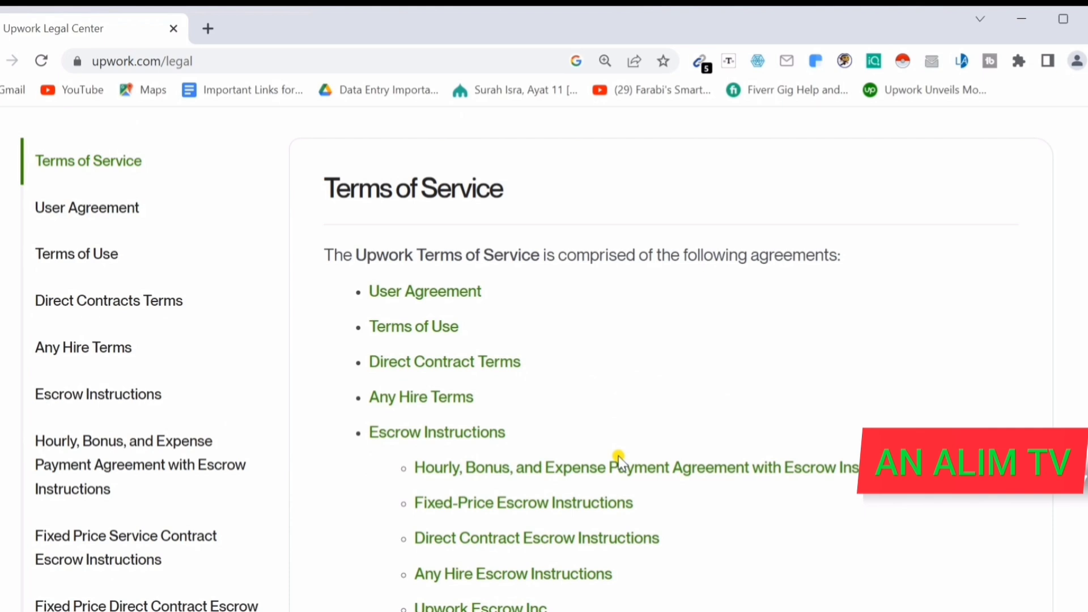
scroll(618, 459, down, 8)
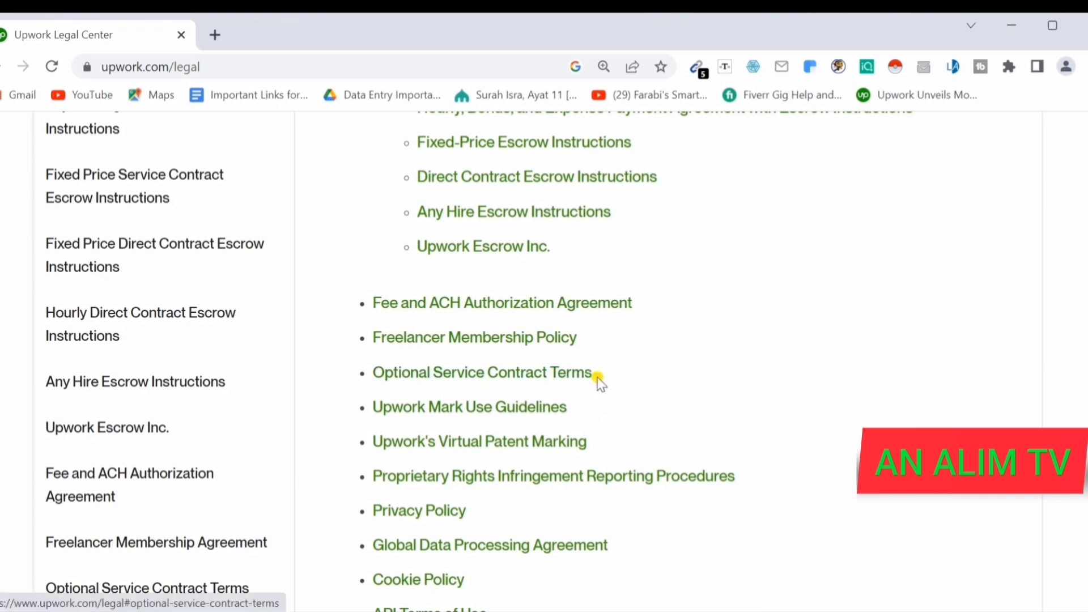
- Go to upwork.com in a new tab and start signing up for an account
click(214, 35)
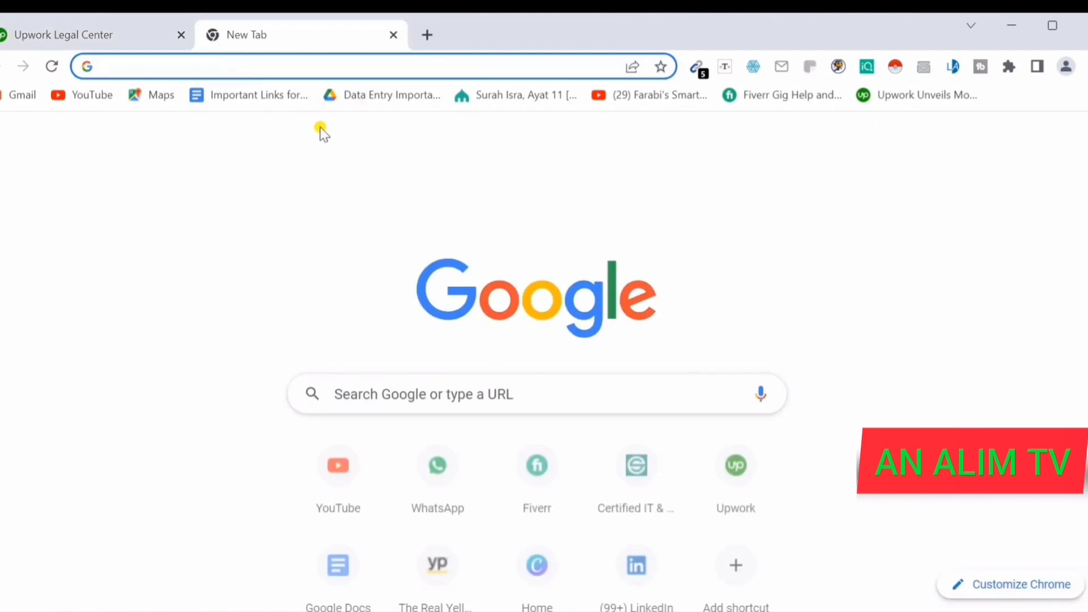
text(u)
key(Return)
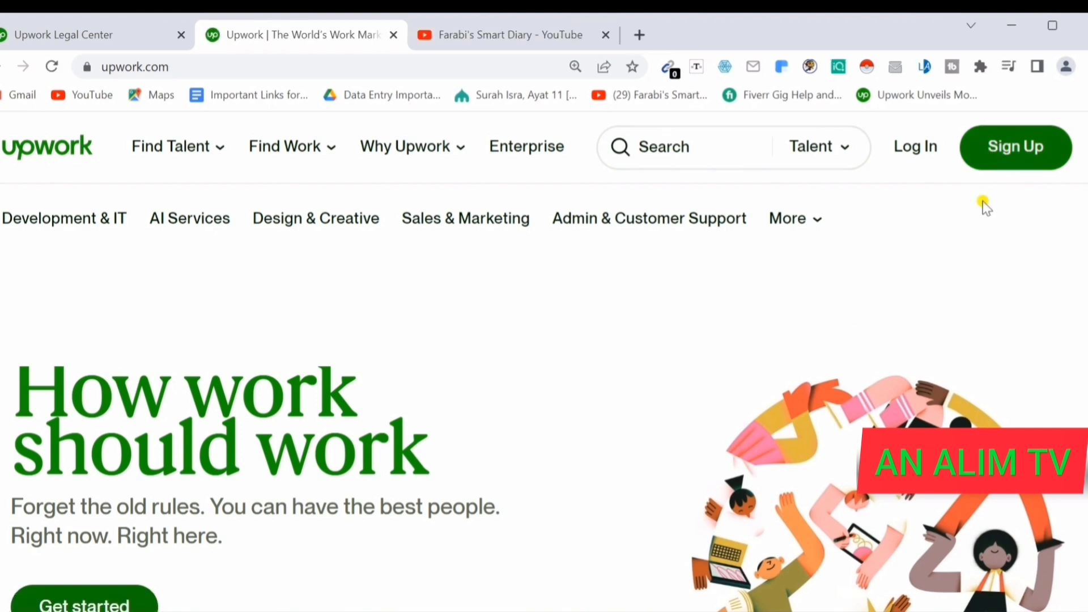
click(1005, 158)
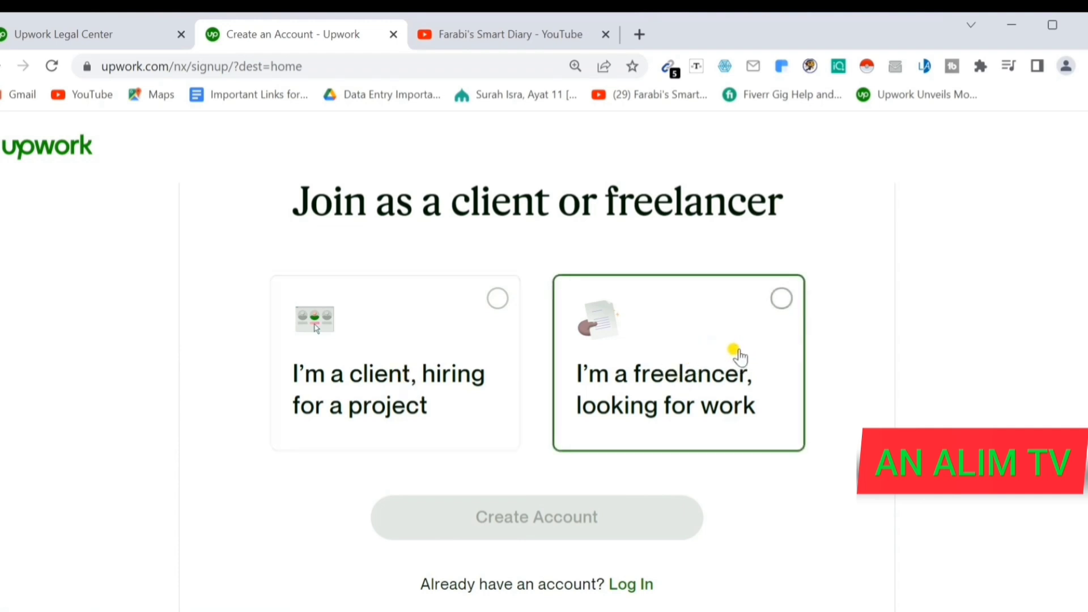
- Join as 'I'm a freelancer, looking for work' and look over the empty sign-up form
click(782, 298)
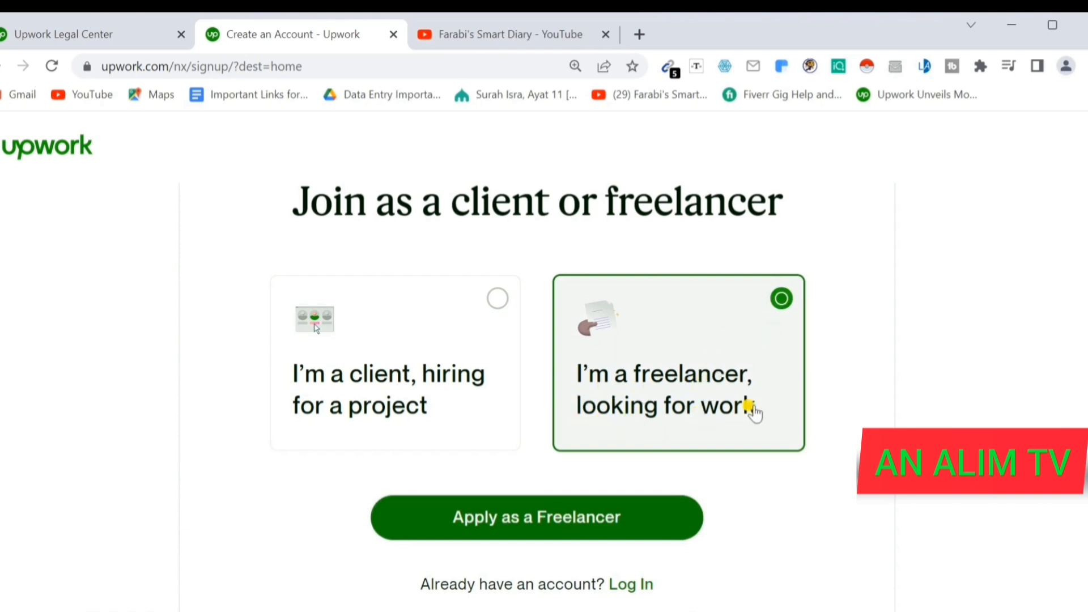
click(532, 520)
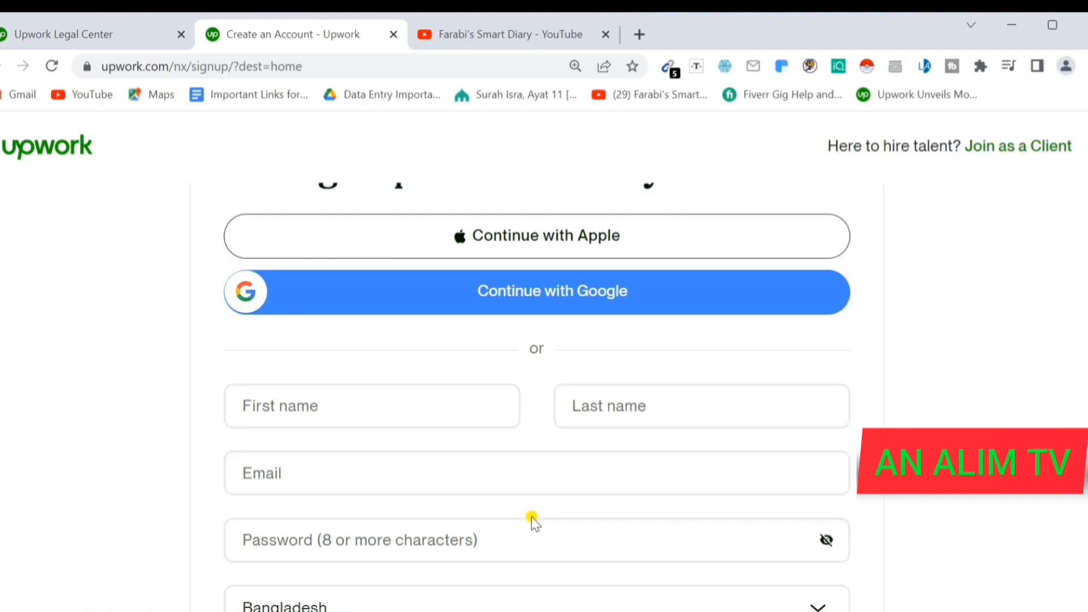
scroll(544, 462, up, 2)
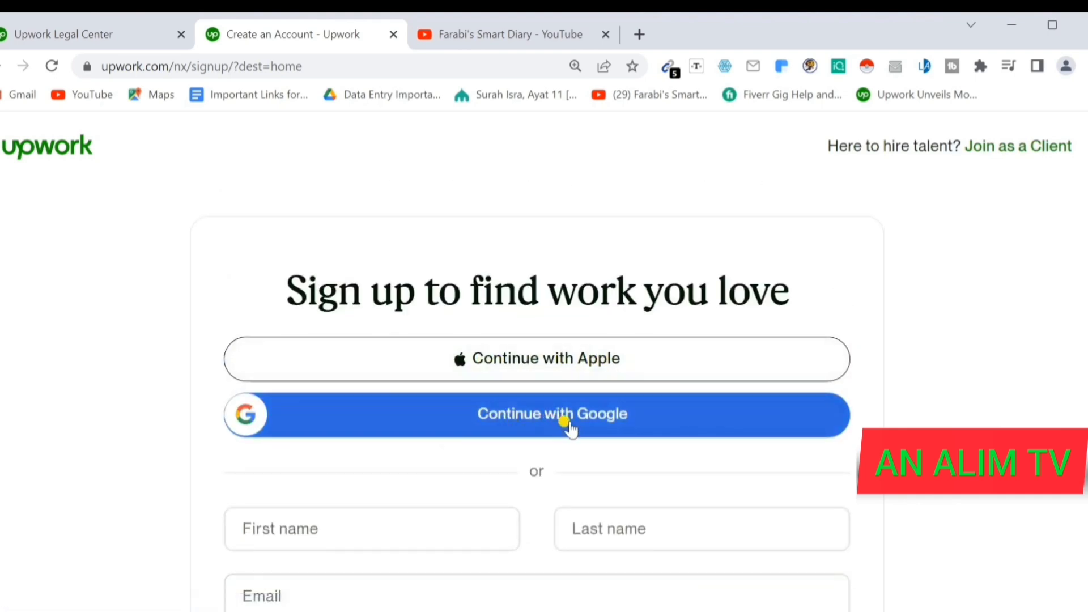
scroll(426, 382, down, 6)
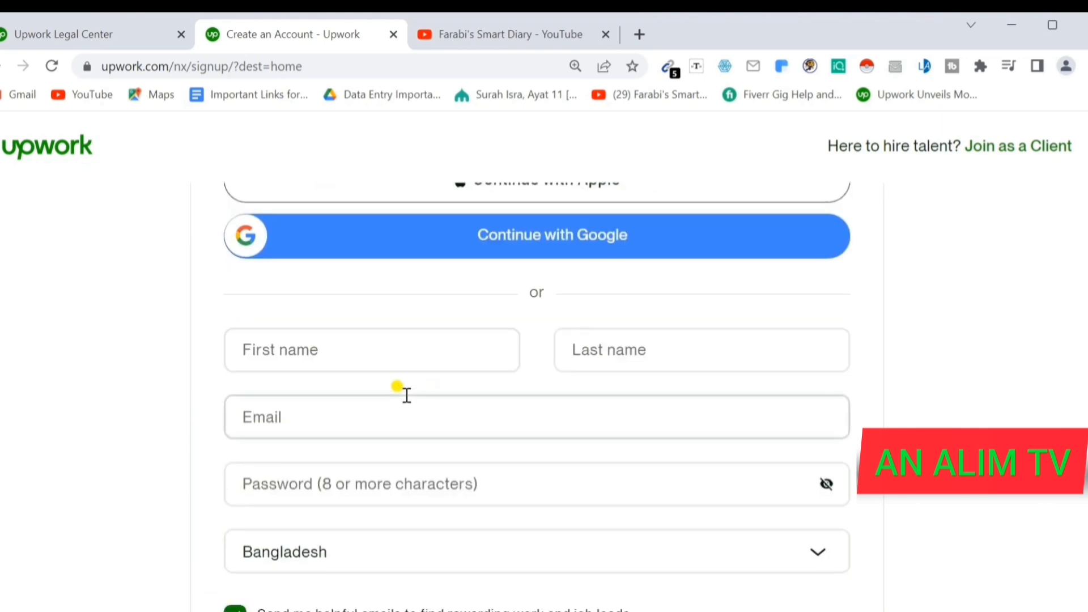
scroll(479, 437, up, 3)
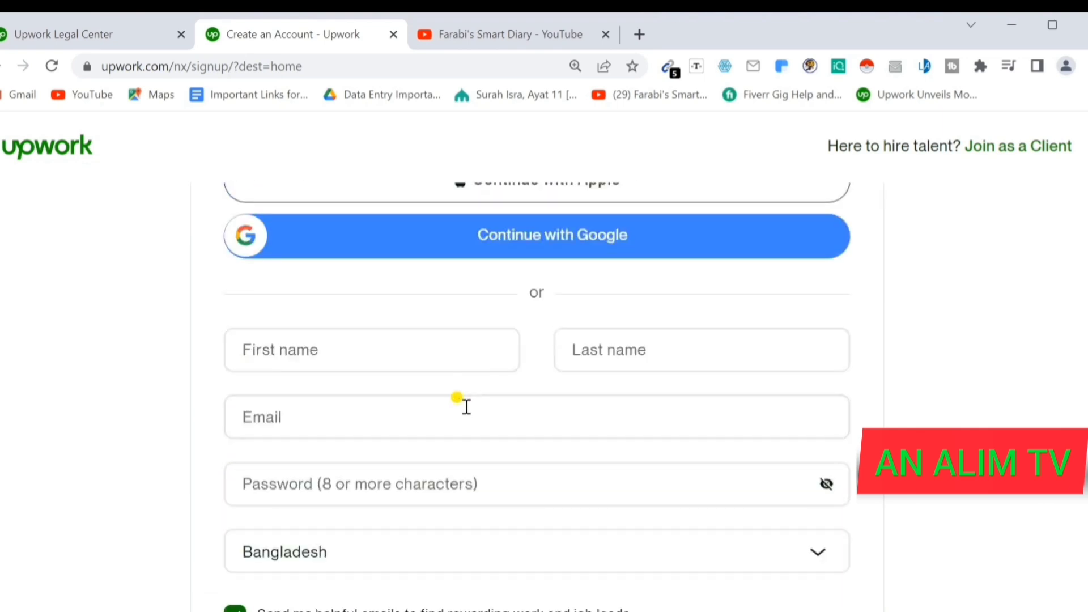
scroll(491, 309, up, 3)
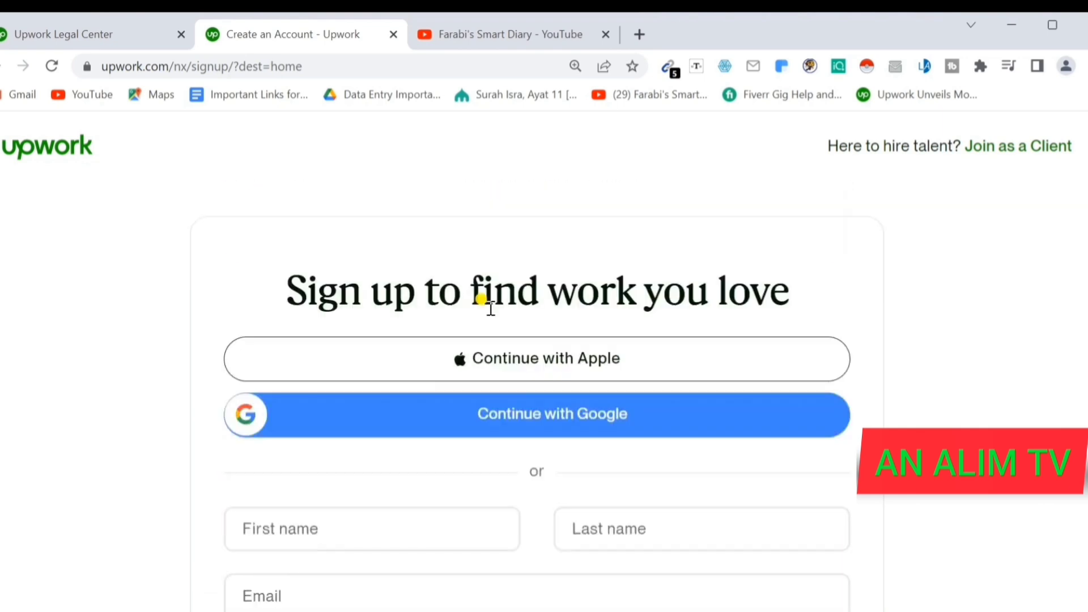
scroll(447, 433, down, 3)
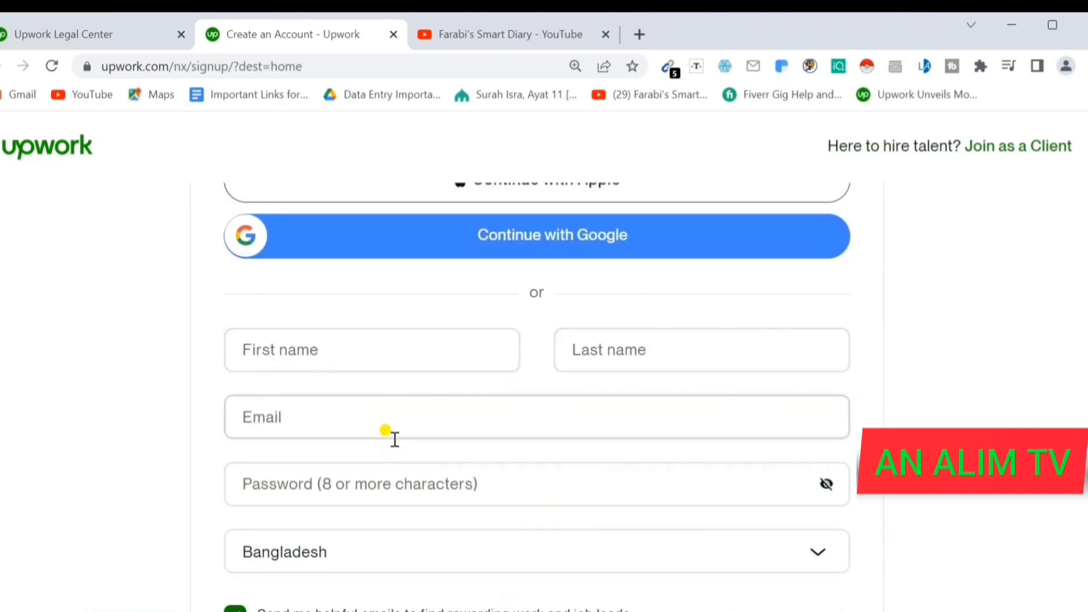
- Enter name, email, password and Bangladesh as country, uncheck helpful emails, and accept the Terms
scroll(420, 408, up, 3)
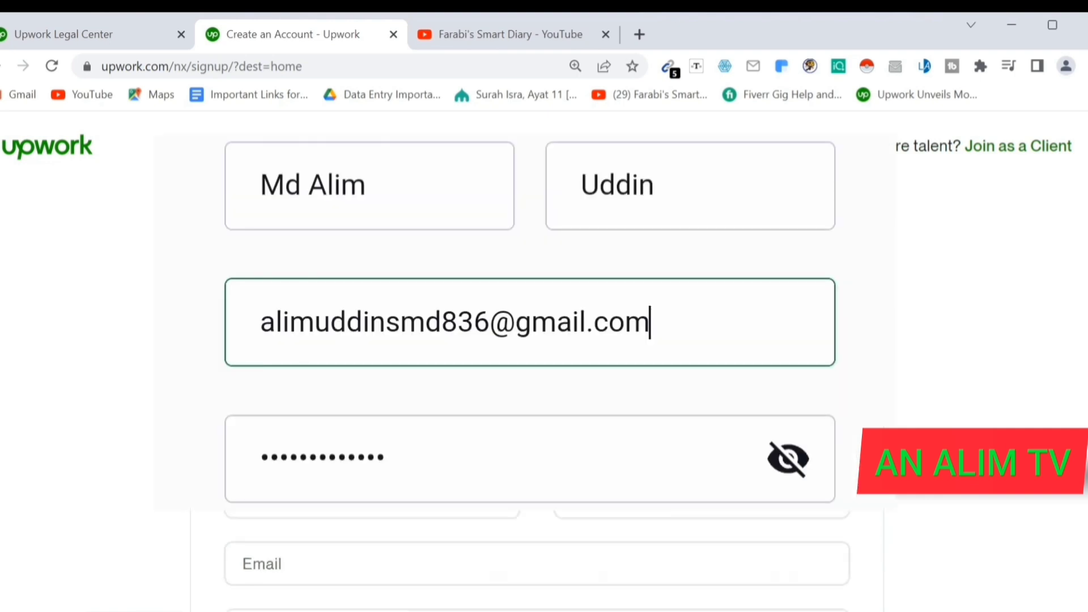
scroll(537, 562, down, 3)
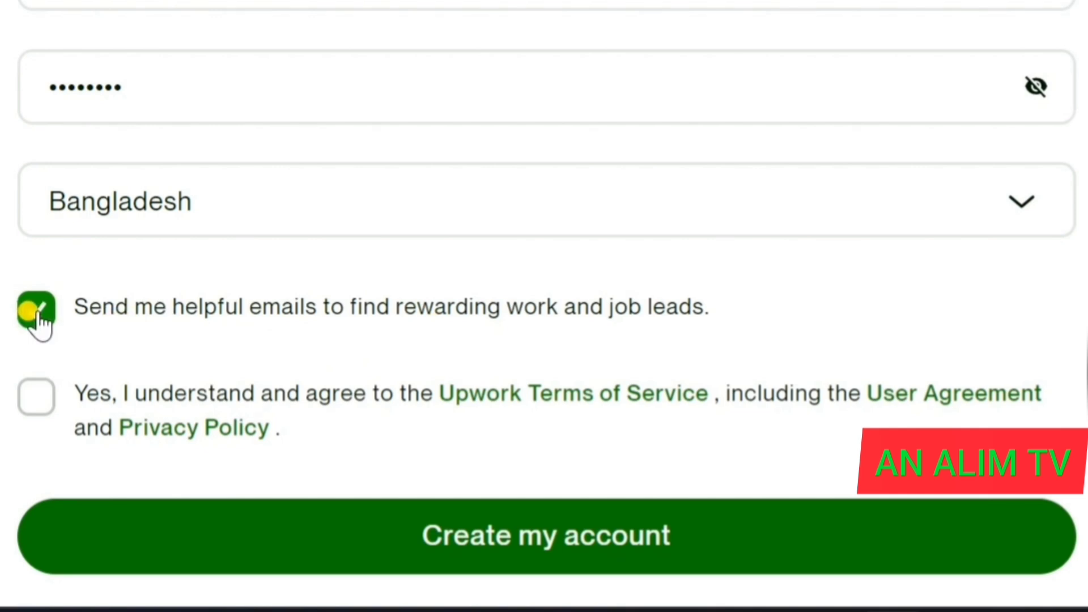
click(37, 316)
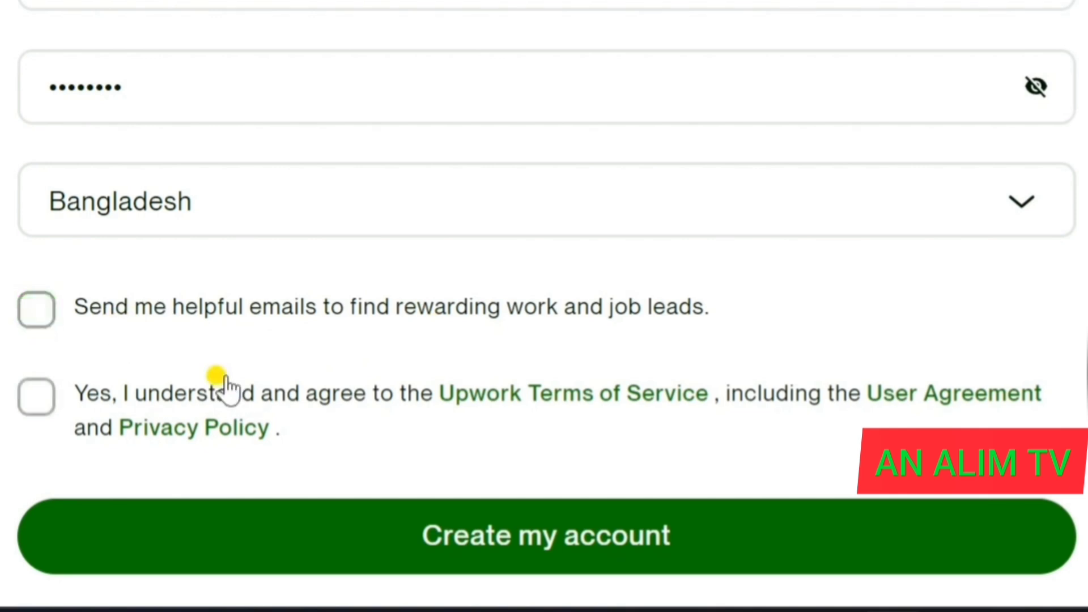
click(34, 404)
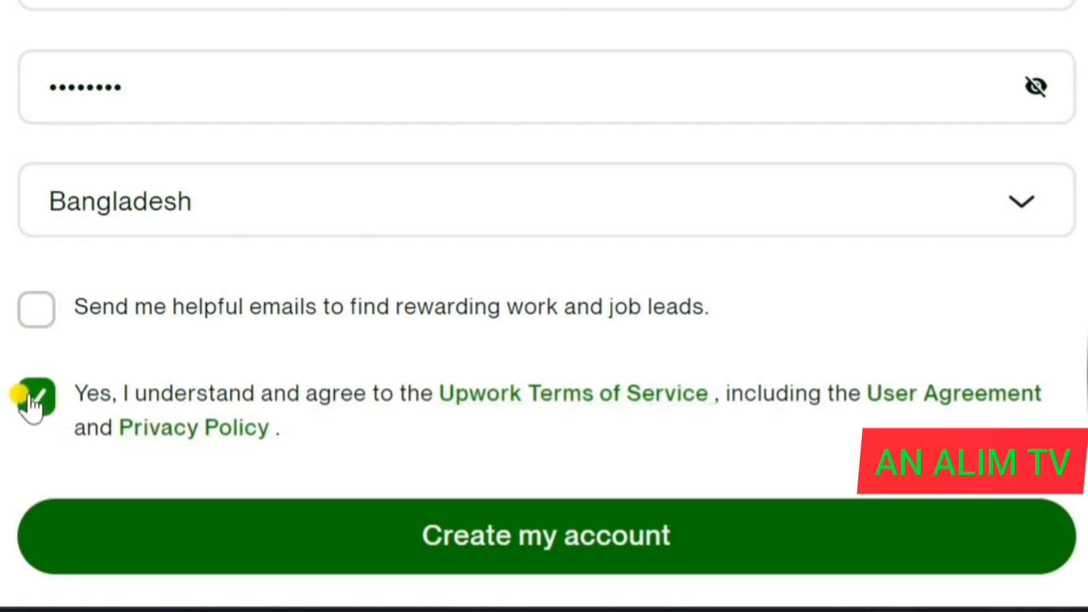
scroll(641, 394, down, 3)
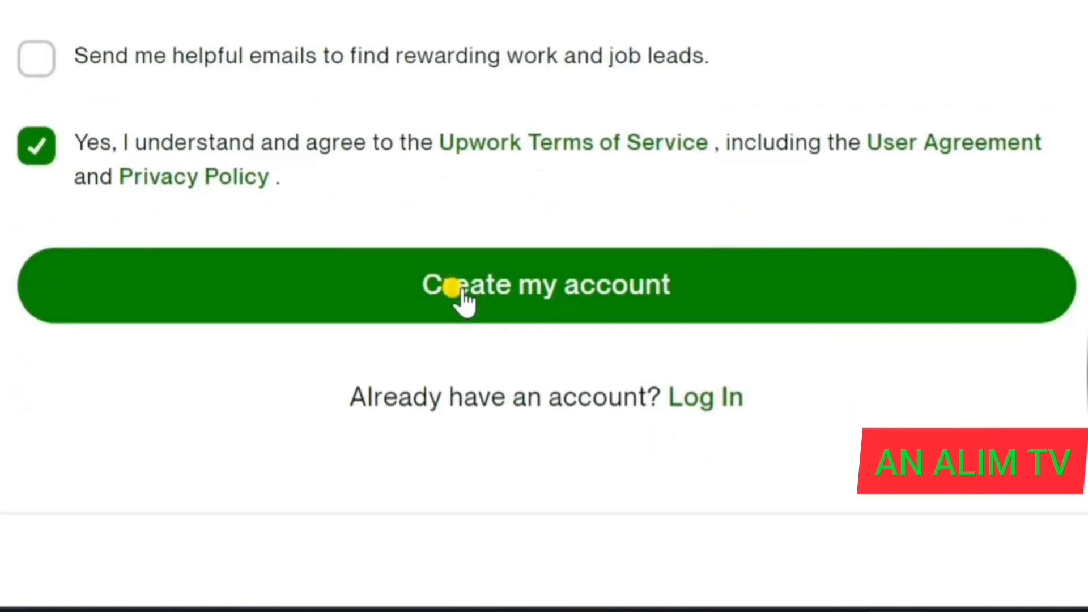
- Submit the sign-up form and open Upwork's verification message in Gmail, down to Verify Email
click(541, 296)
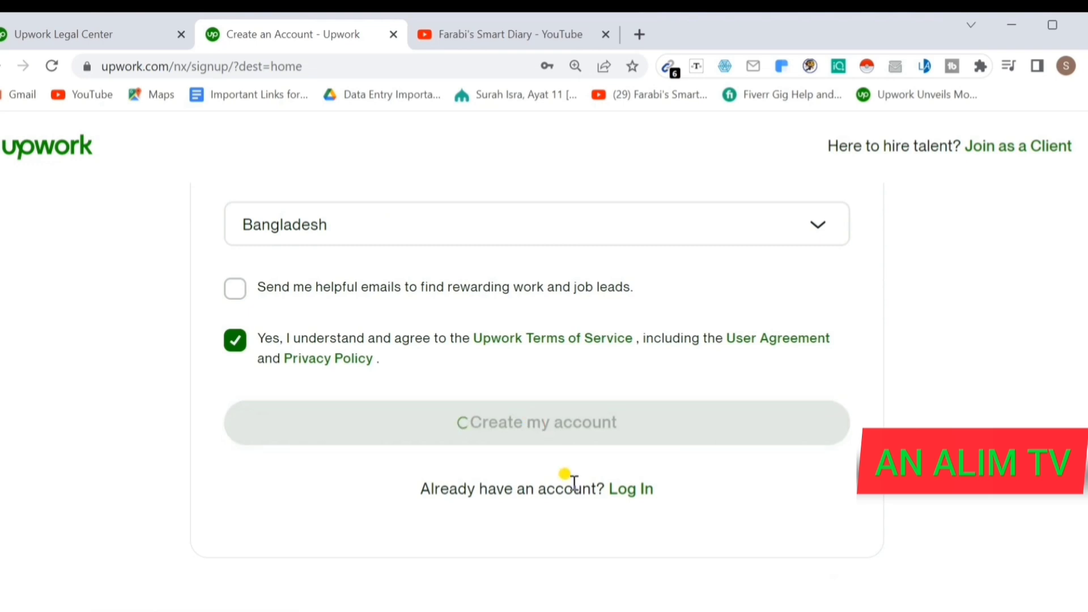
scroll(568, 482, up, 1)
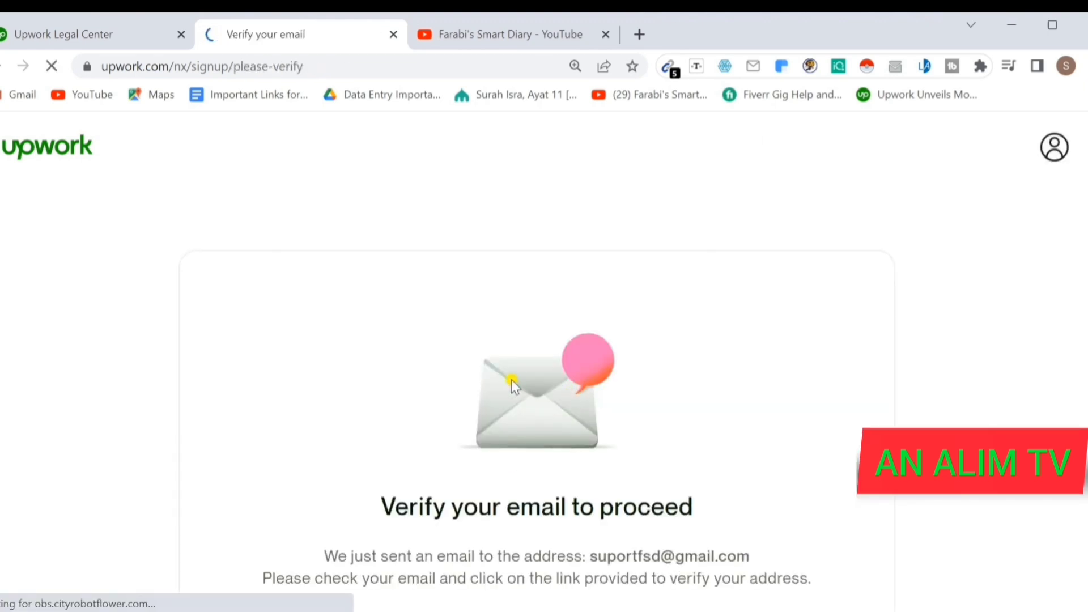
scroll(508, 377, down, 2)
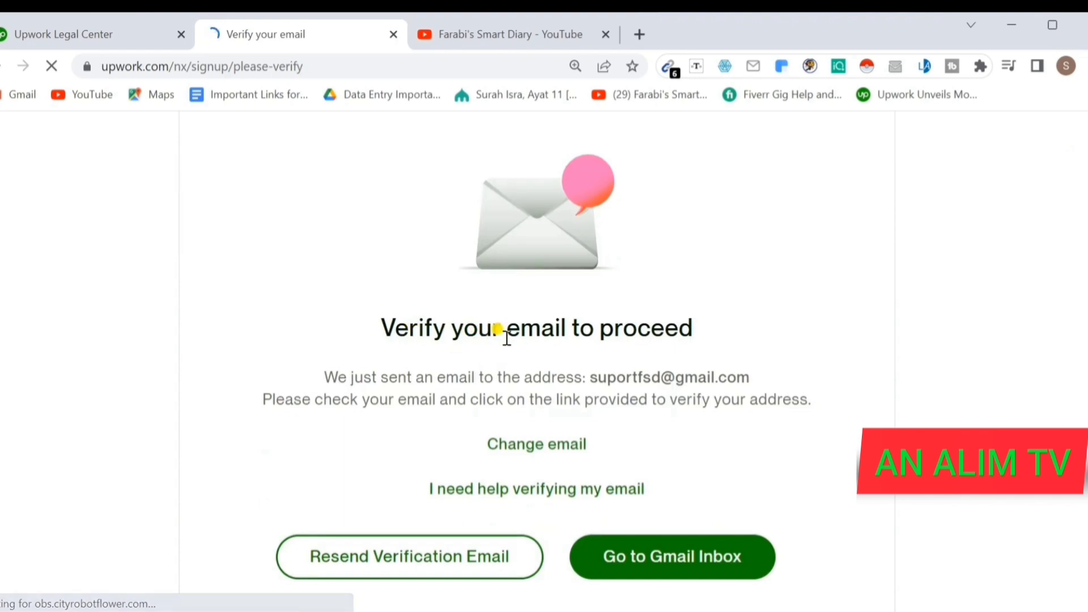
scroll(660, 348, down, 1)
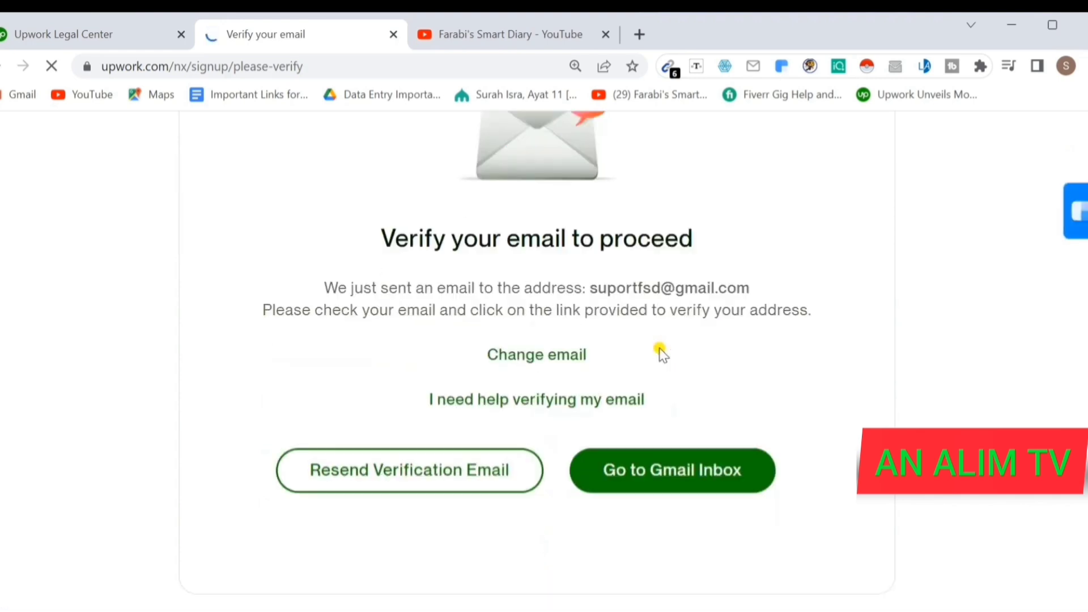
scroll(573, 384, up, 1)
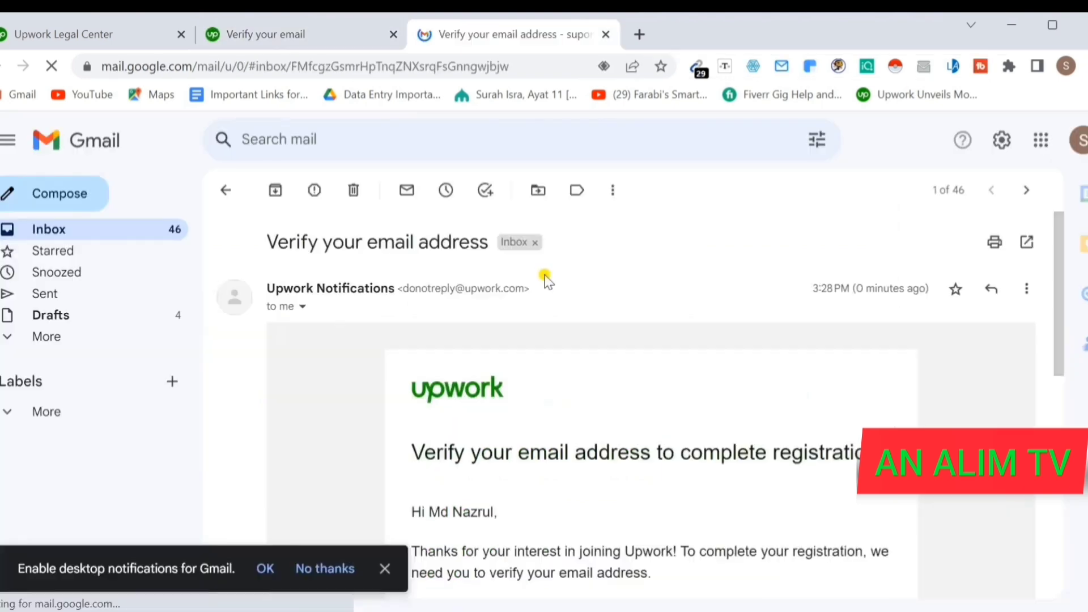
scroll(571, 389, down, 5)
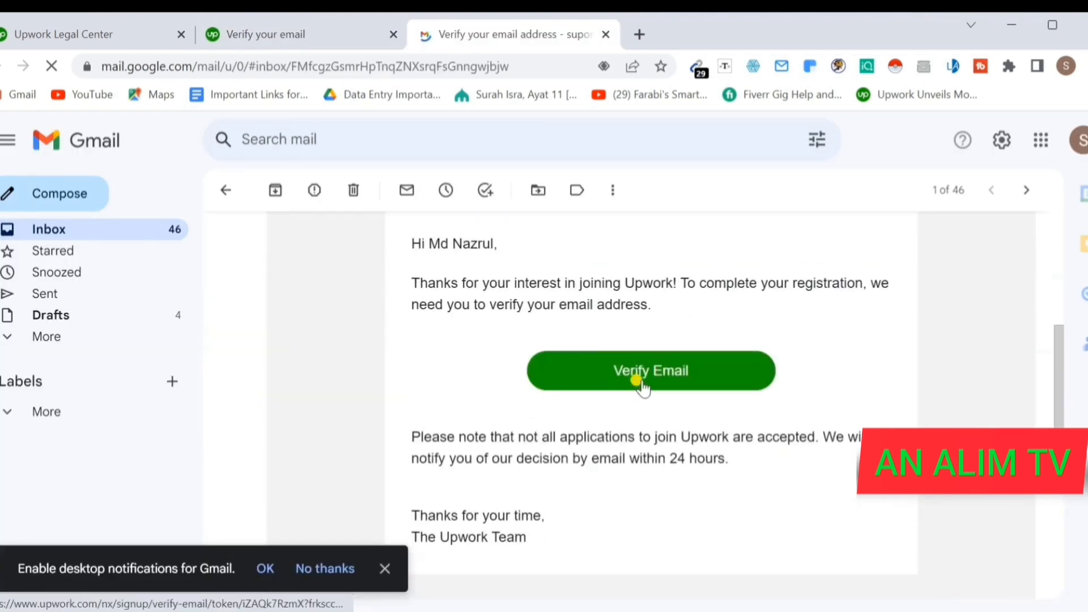
- Use the Verify Email button in Upwork's Gmail message to confirm the account's email address
click(658, 373)
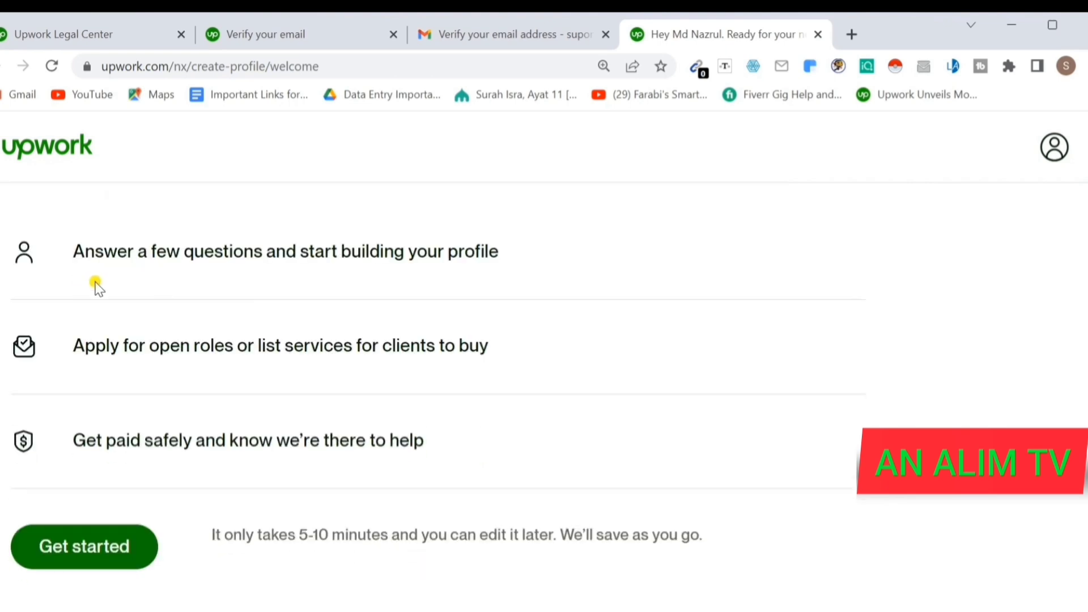
- Scroll through the Upwork create-profile welcome page to reach question 1/3 about prior freelancing
scroll(113, 287, up, 2)
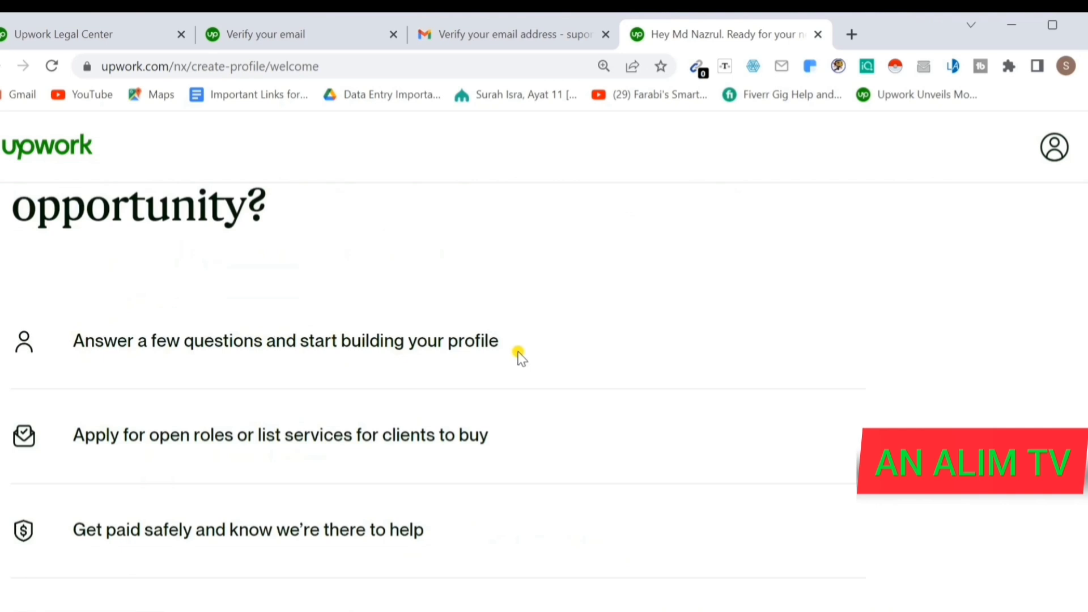
scroll(494, 352, down, 2)
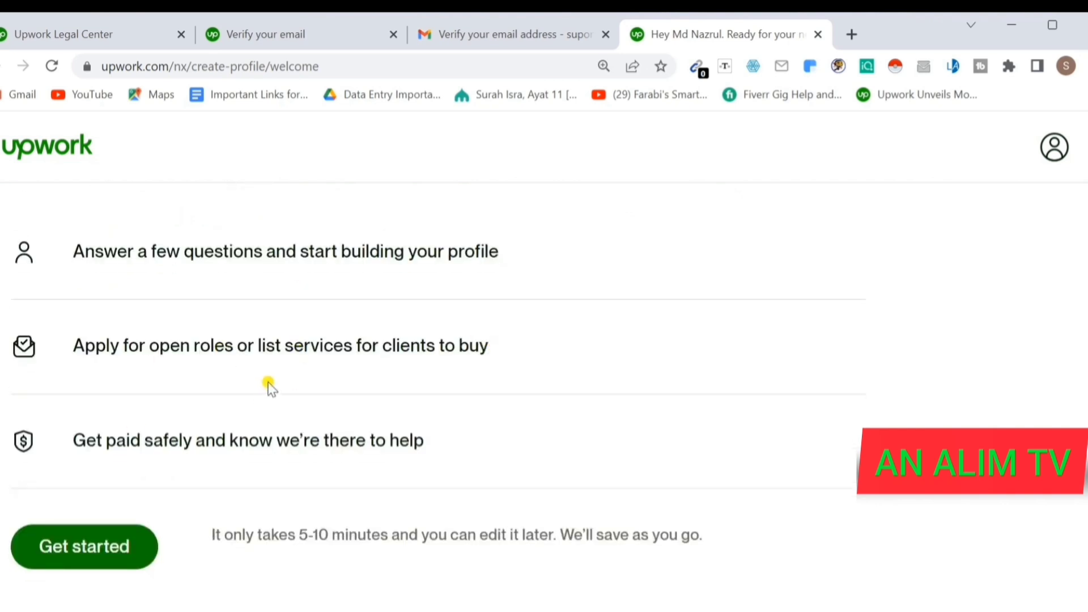
scroll(281, 414, up, 2)
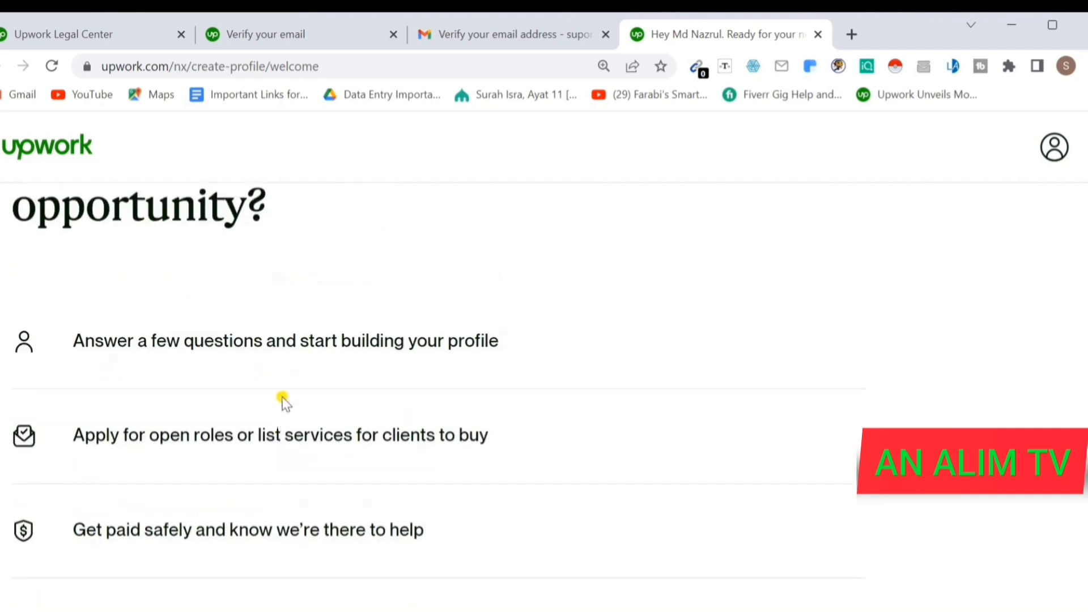
scroll(283, 399, down, 2)
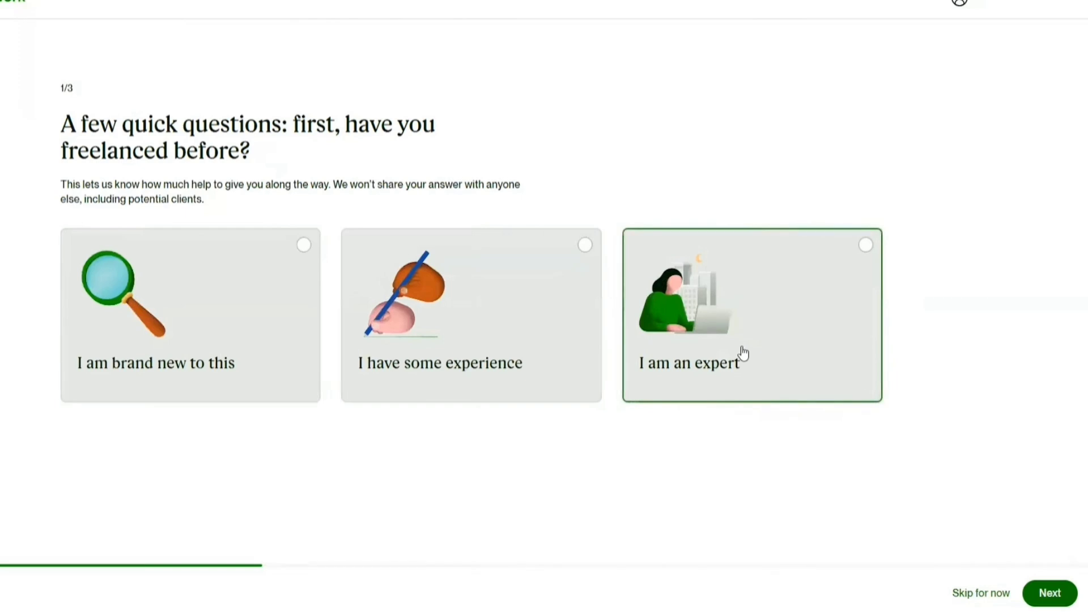
- Answer 'I am an expert' and 'To make money on the side', then pick Fill out manually (15 min)
click(812, 288)
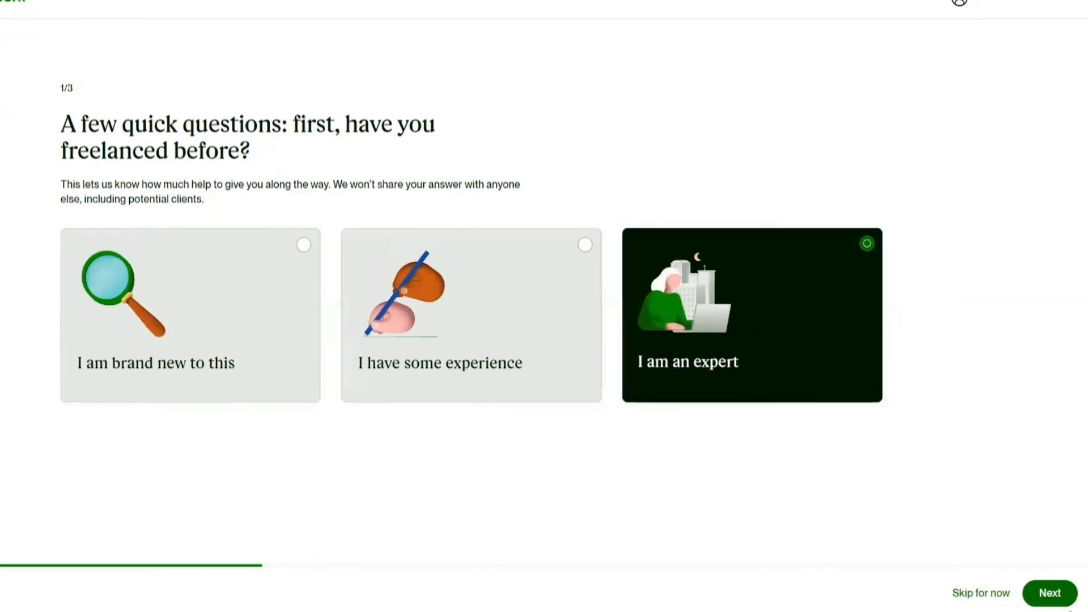
click(1051, 593)
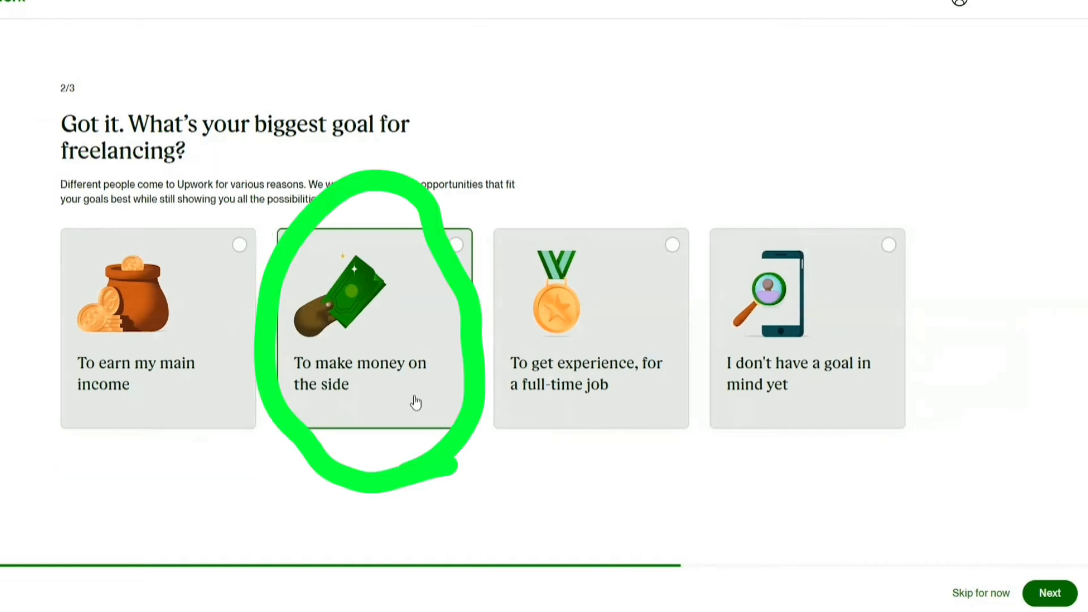
click(391, 379)
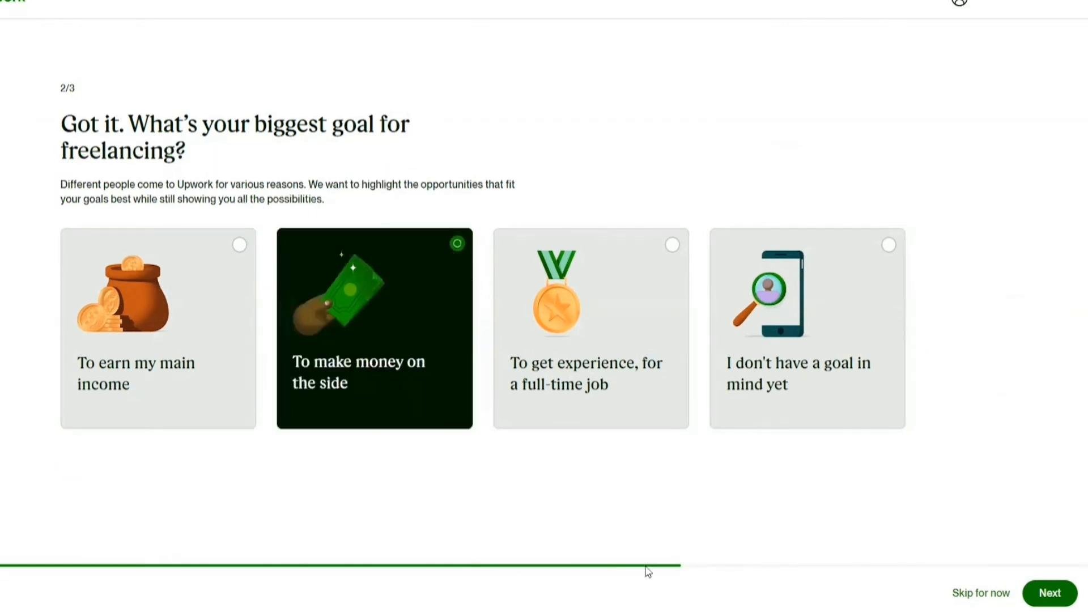
click(1050, 593)
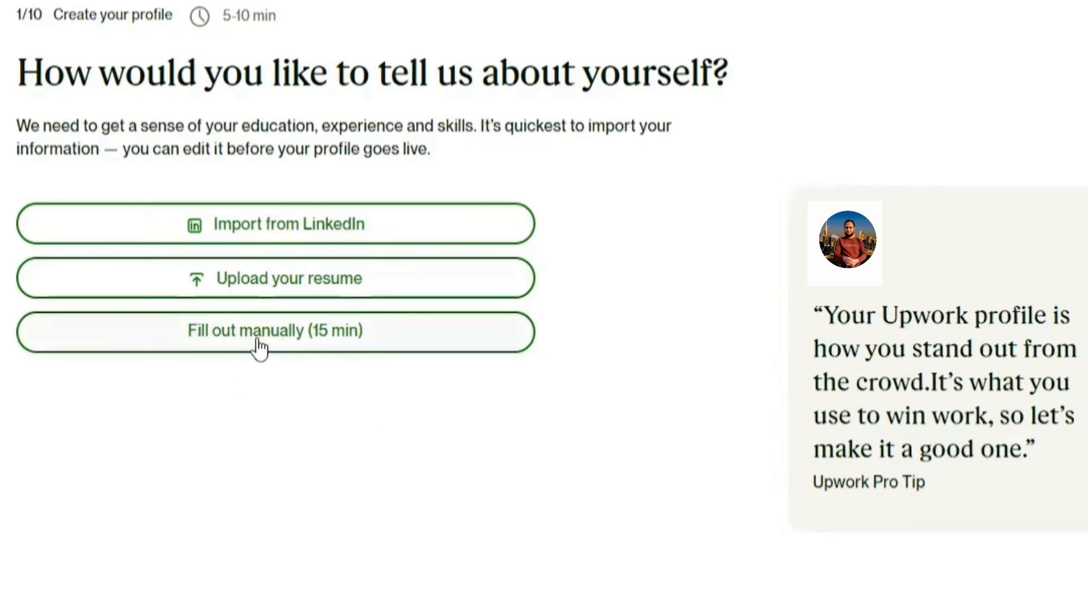
click(303, 346)
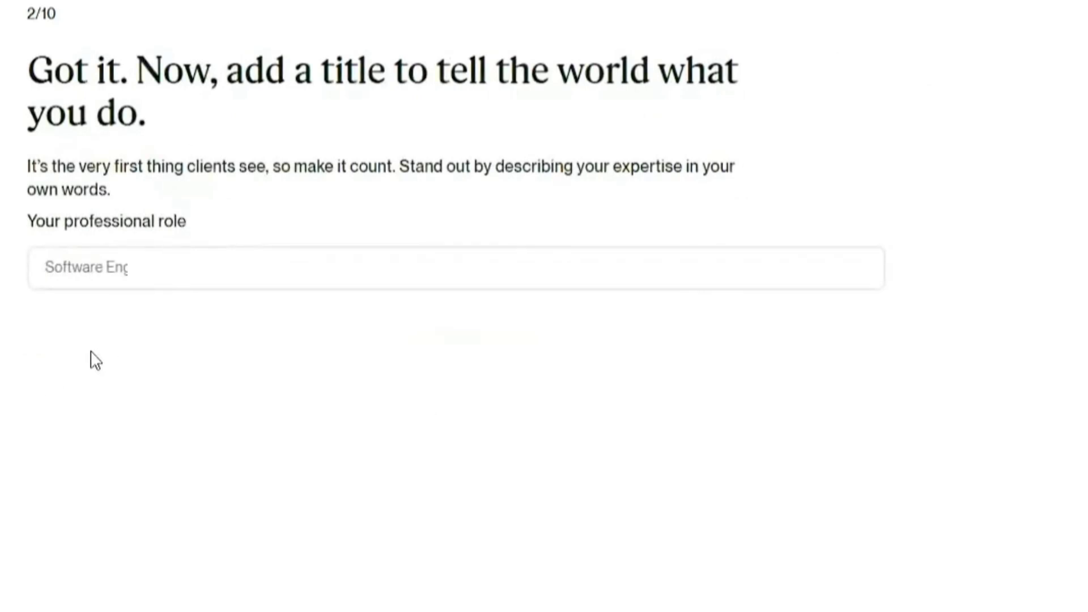
- Enter 'professional pdf to excel' as the professional role and continue to work experience
click(137, 277)
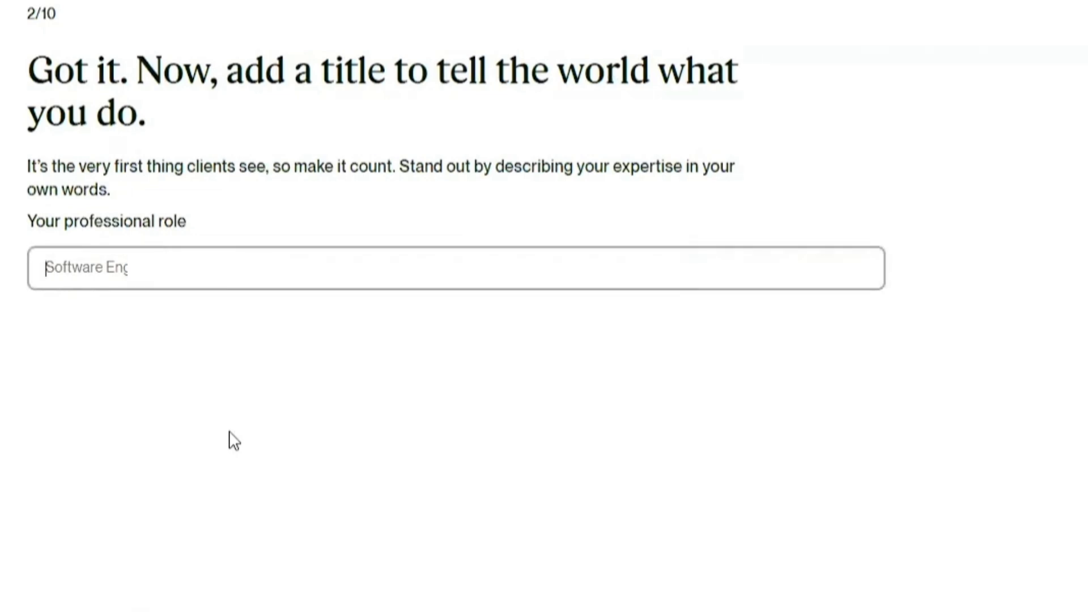
text(professional pdf to excel)
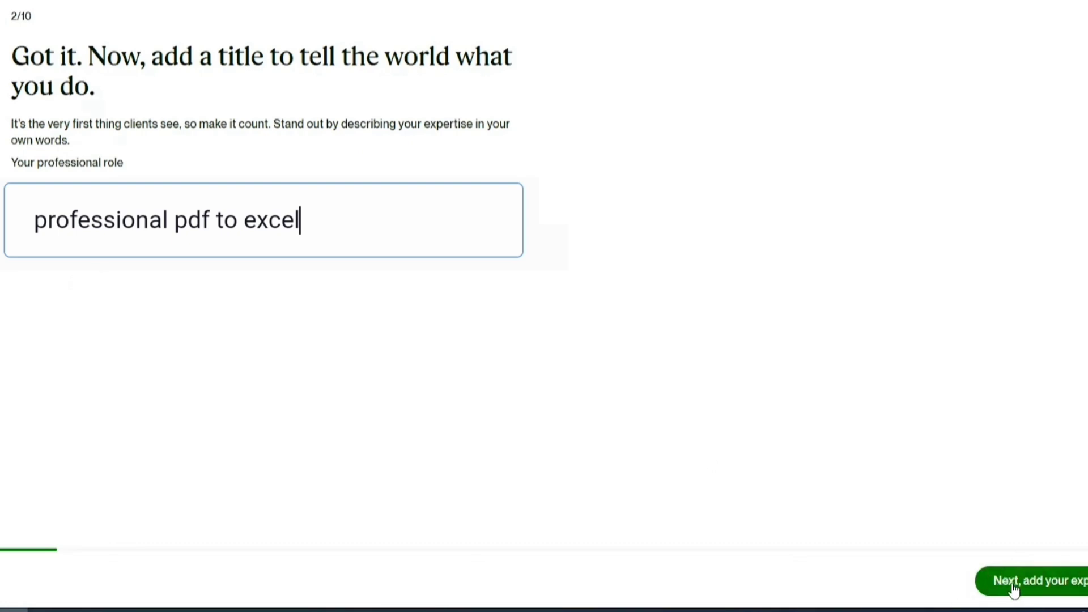
click(1039, 578)
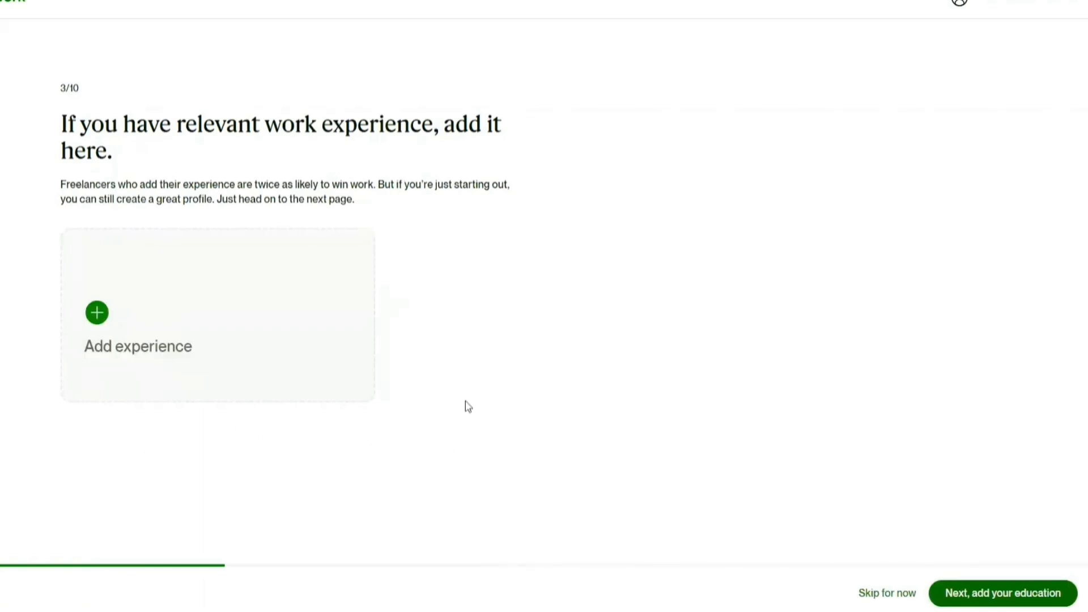
- Save a Graphics design job at World It Foundation, Dhaka, January 2021–January 2023, and continue to education
click(97, 313)
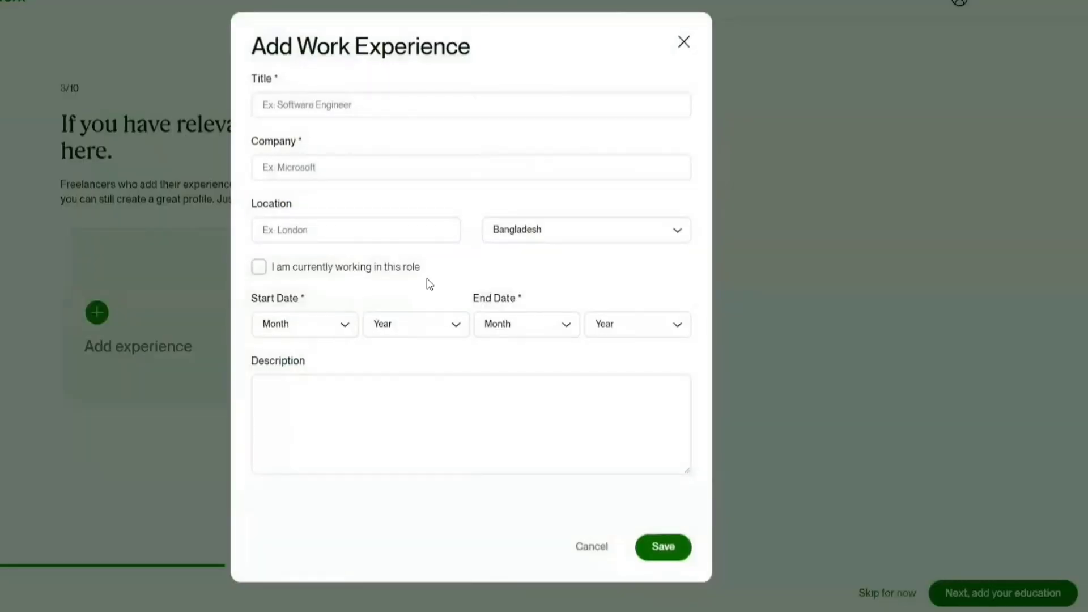
click(348, 98)
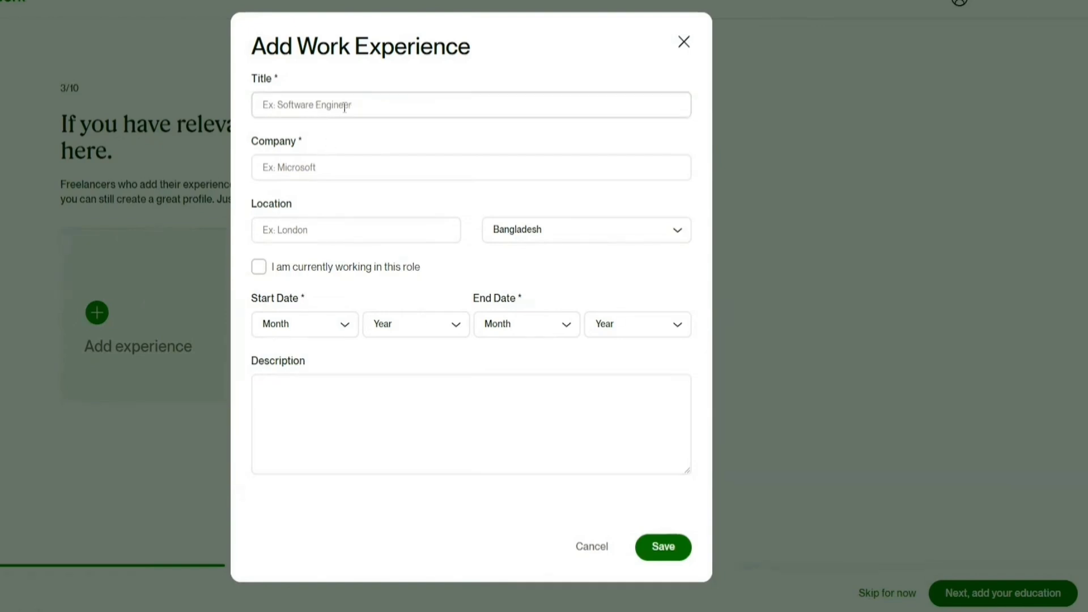
click(344, 107)
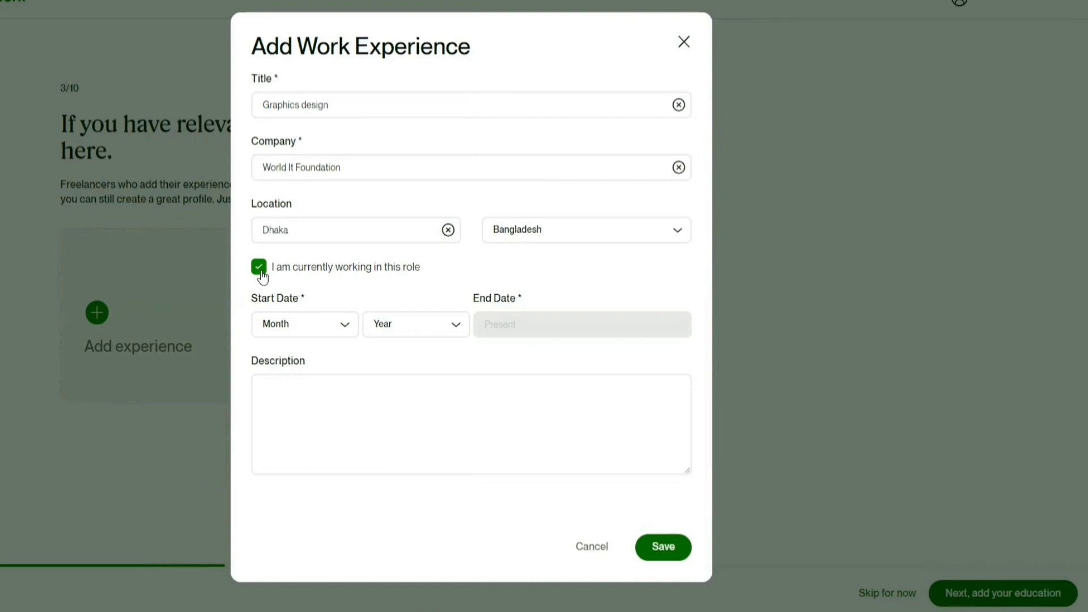
click(259, 267)
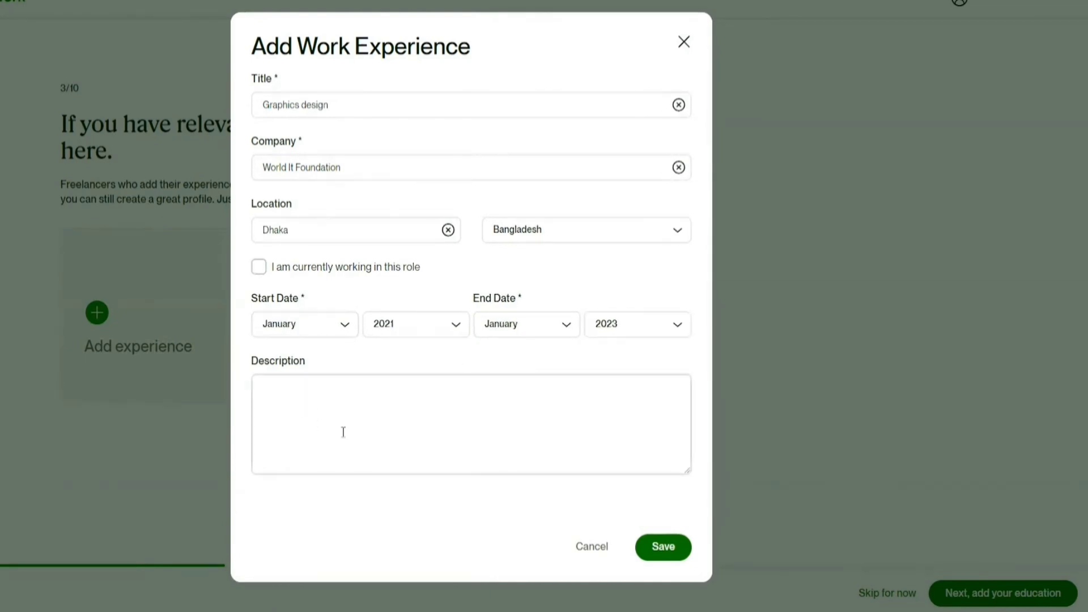
click(655, 544)
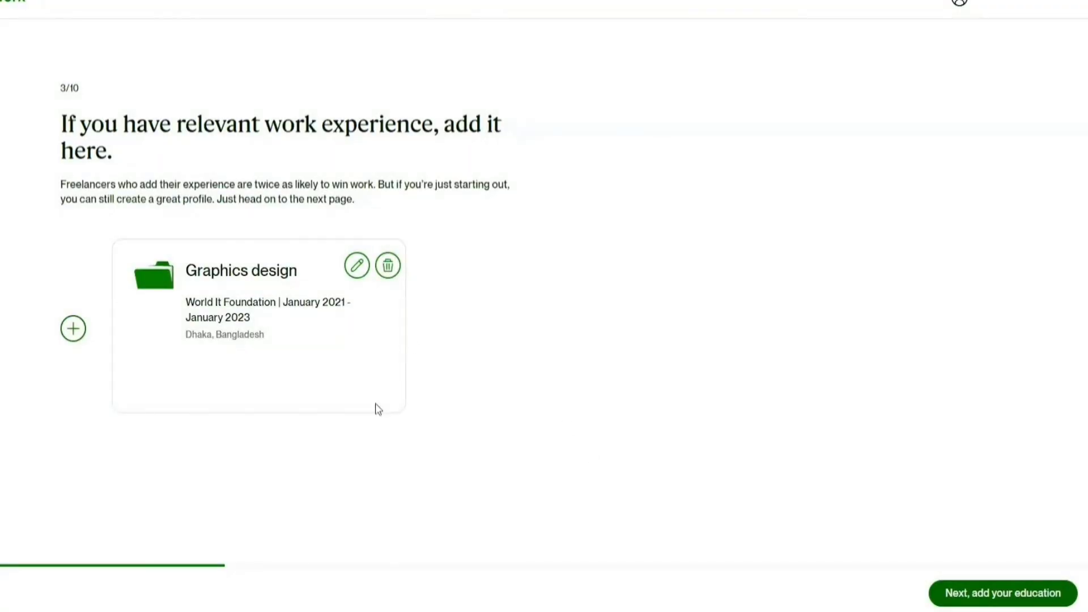
click(977, 596)
- Add National university, BCom in Marketing 2020–2024, as education and continue to languages
click(101, 299)
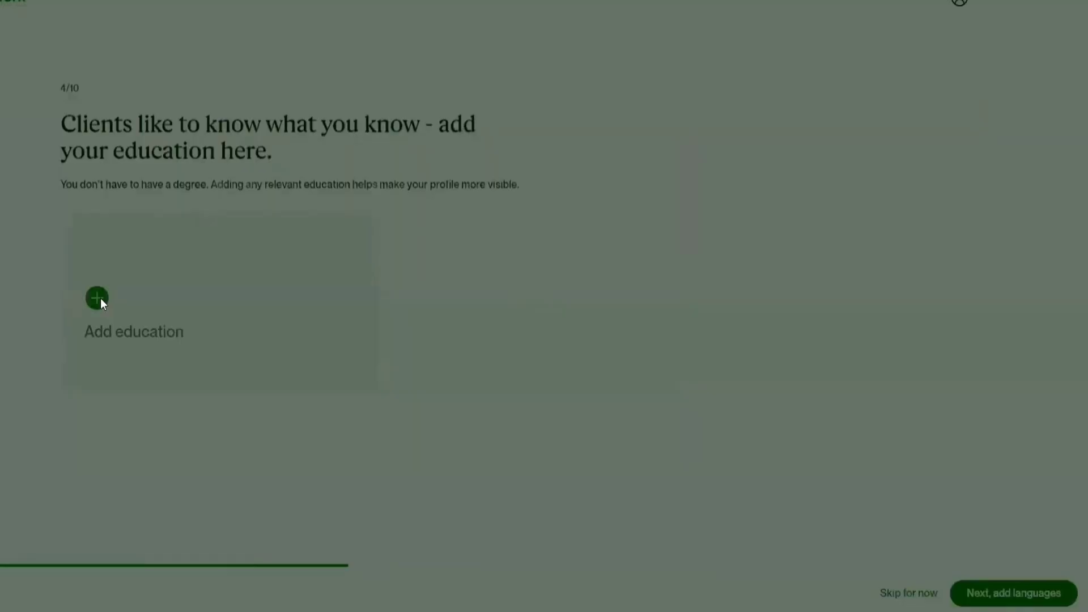
click(319, 122)
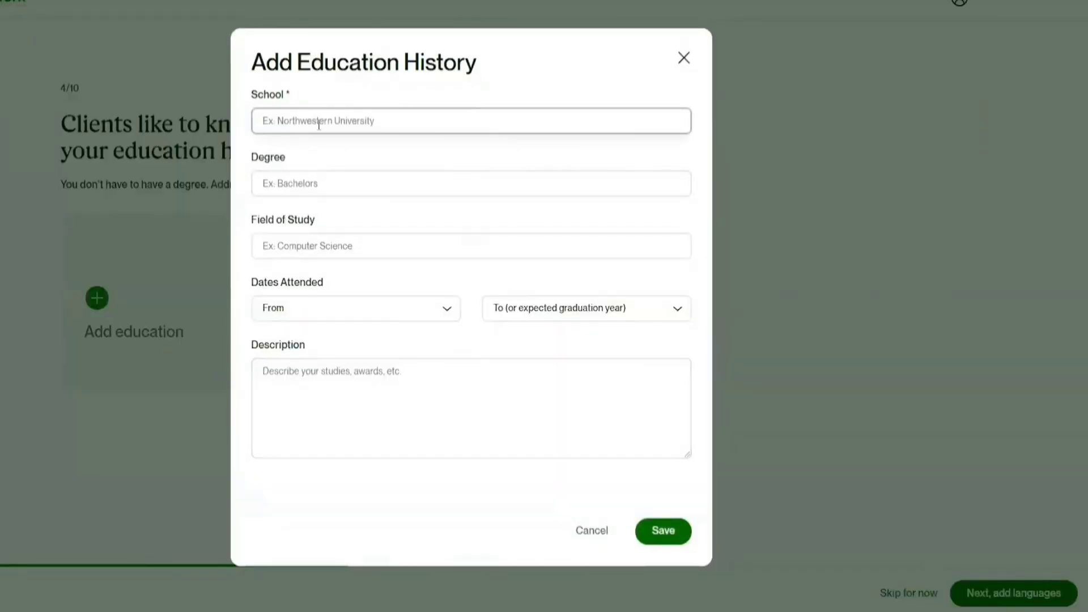
text(National university)
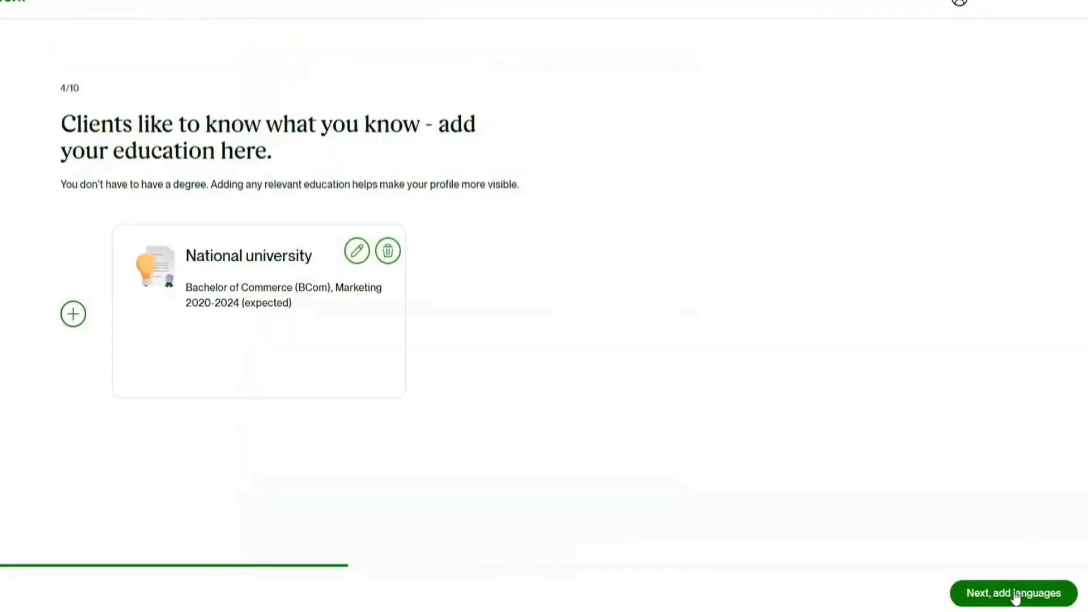
click(1043, 593)
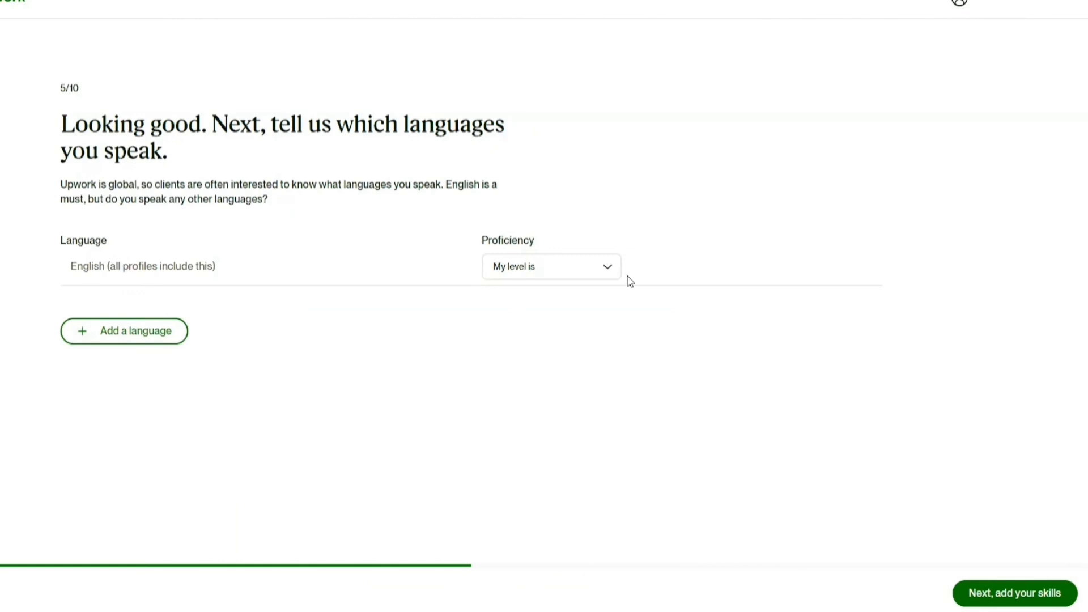
- Set English proficiency to Fluent and add Bengali as a second language
click(576, 273)
click(547, 372)
click(146, 331)
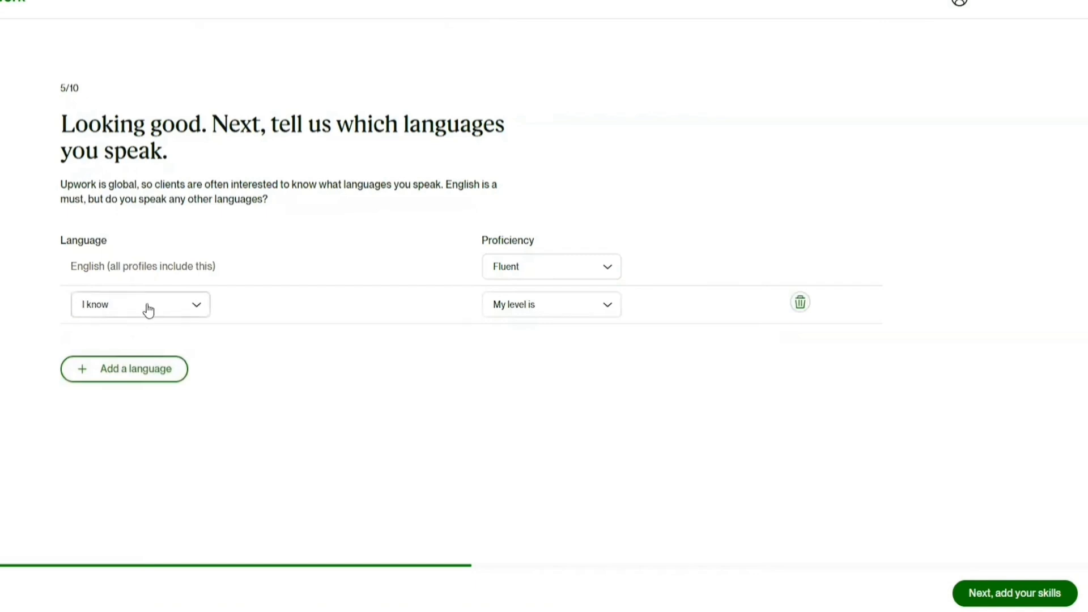
click(148, 310)
text(ba)
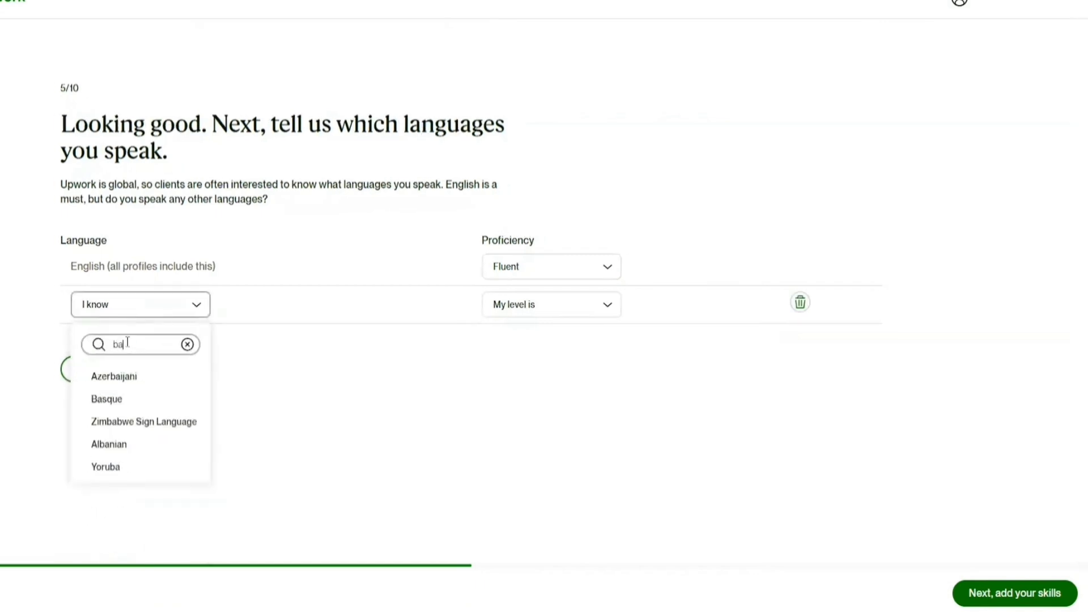
key(BackSpace)
text(e)
click(134, 410)
- Give Bengali Native or Bilingual proficiency, add another language, and continue to skills
click(561, 309)
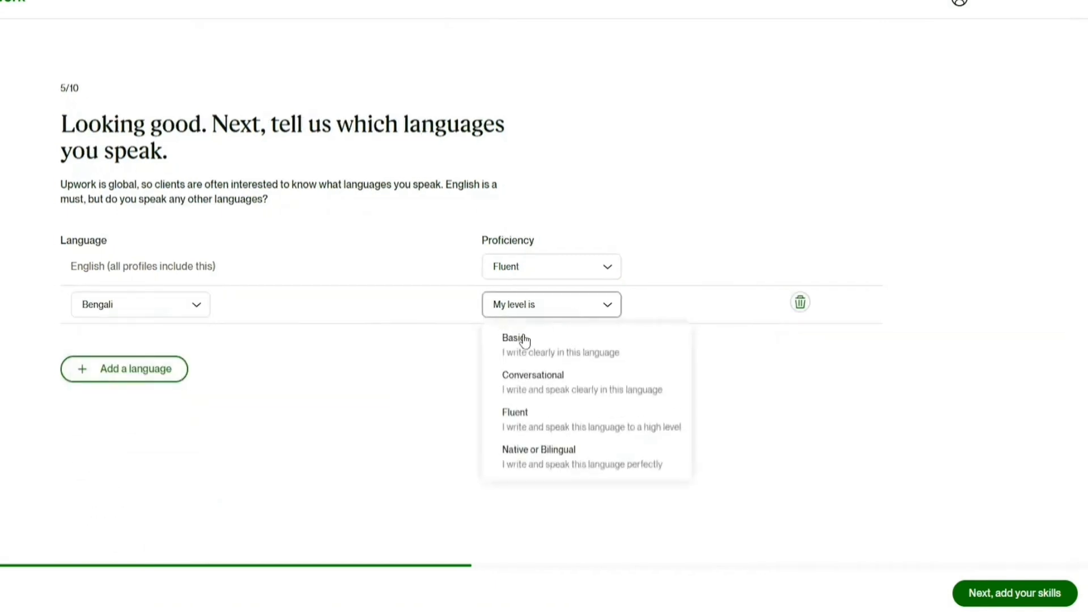
click(544, 456)
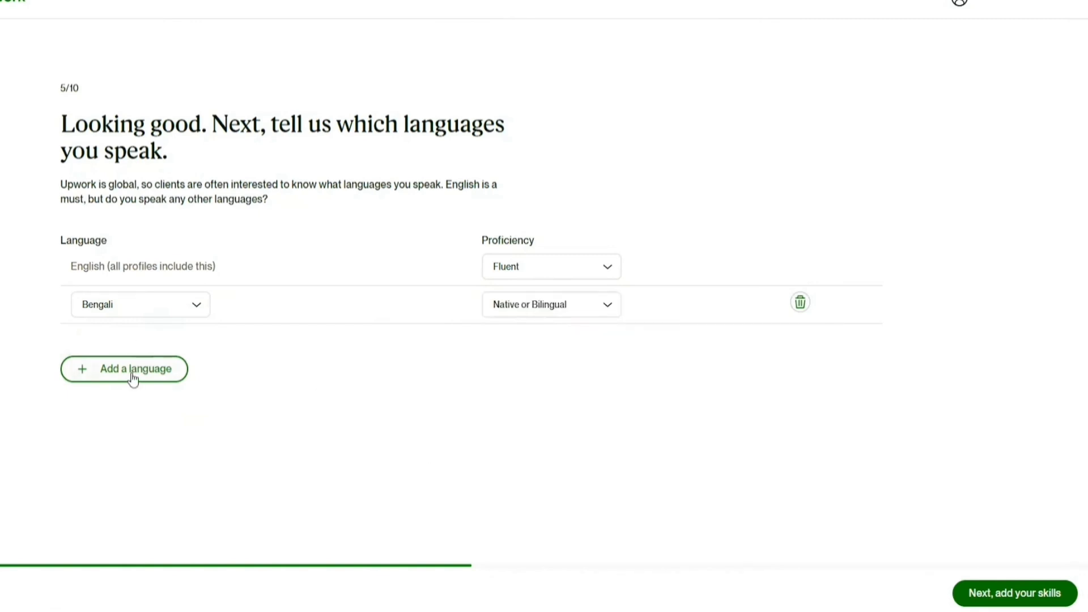
click(133, 377)
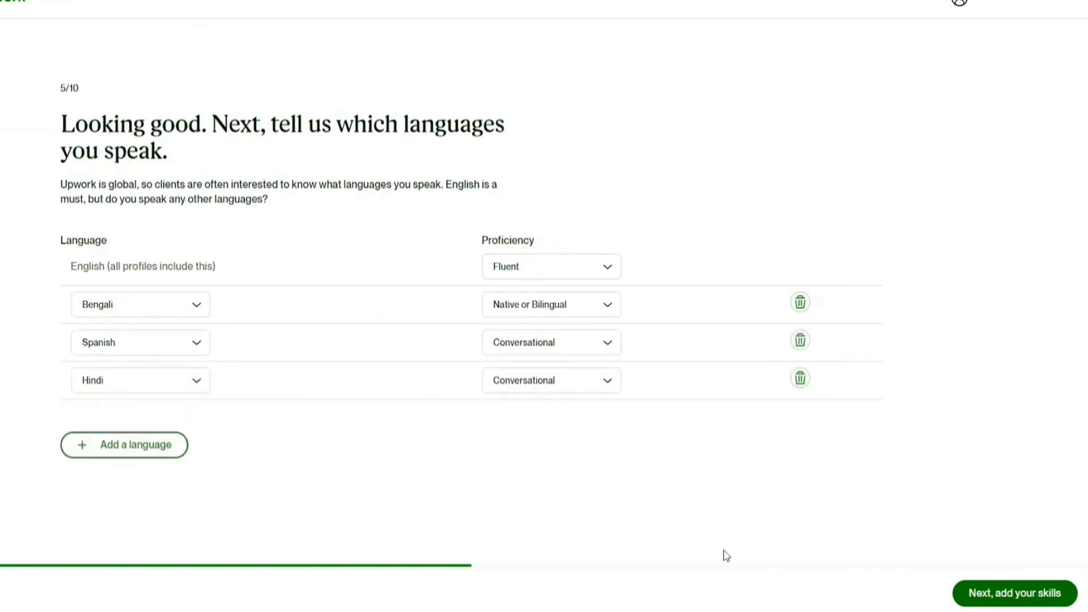
click(1015, 593)
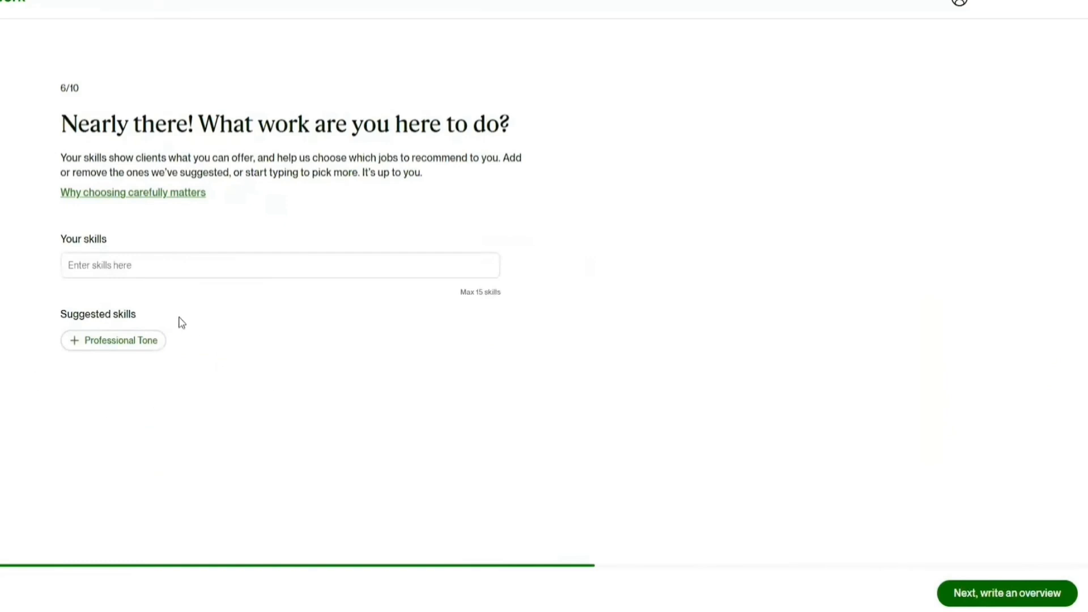
- Add a graphics skill by searching 'Gra' and continue to the bio step
click(147, 268)
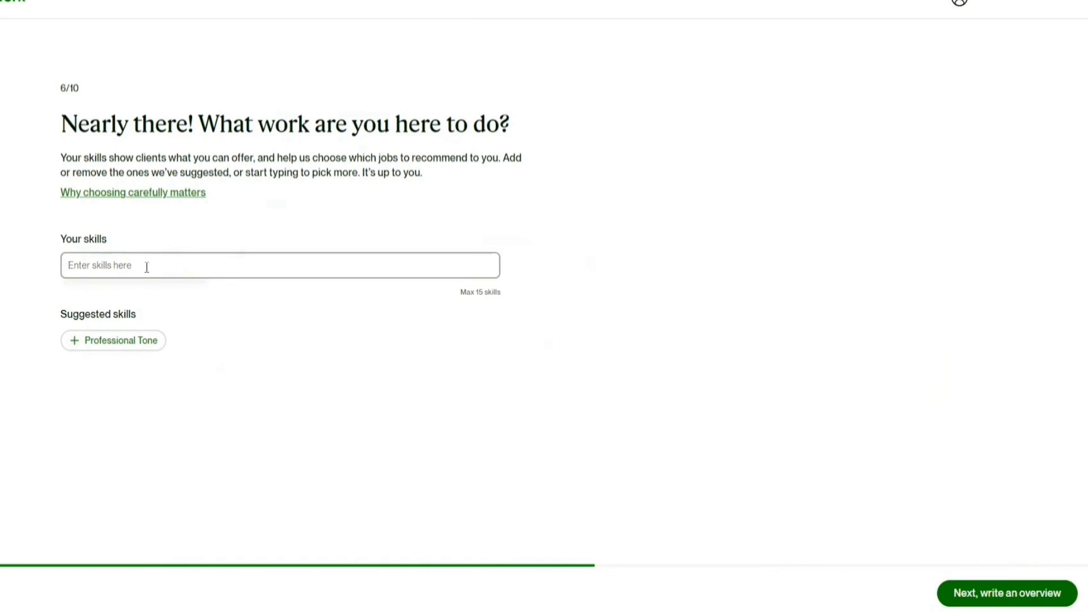
text(Graphic Design)
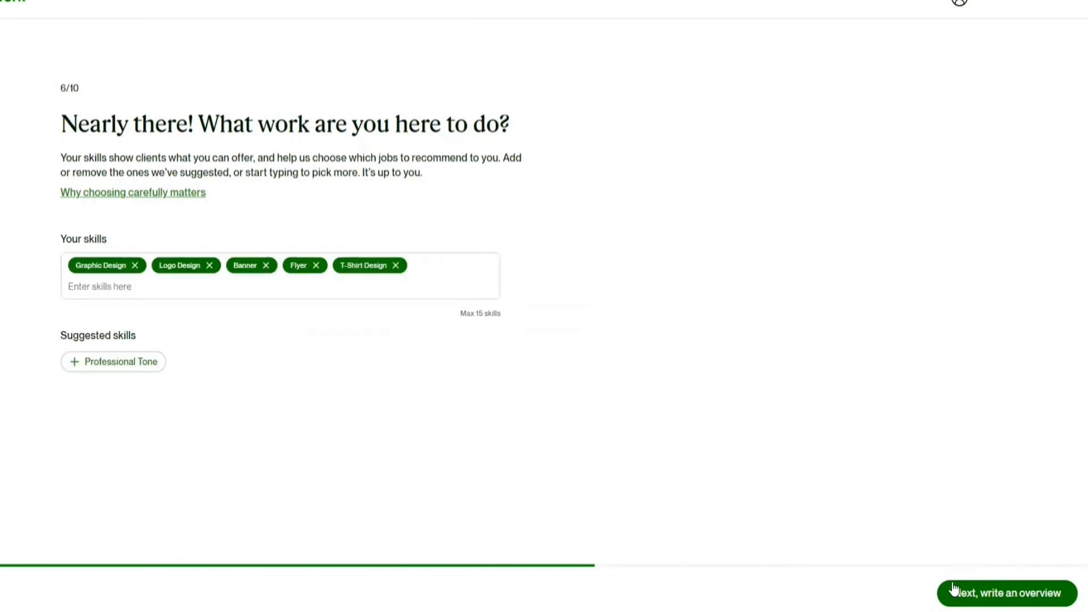
click(985, 600)
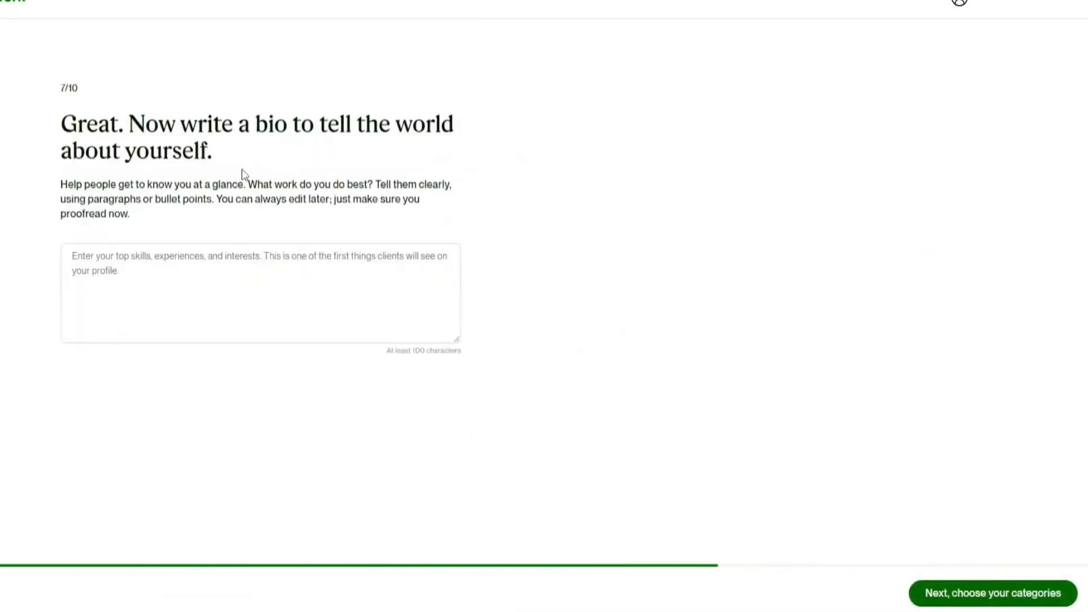
- Paste the prepared five-line graphic-designer bio from Notepad into the bio field and continue
click(177, 270)
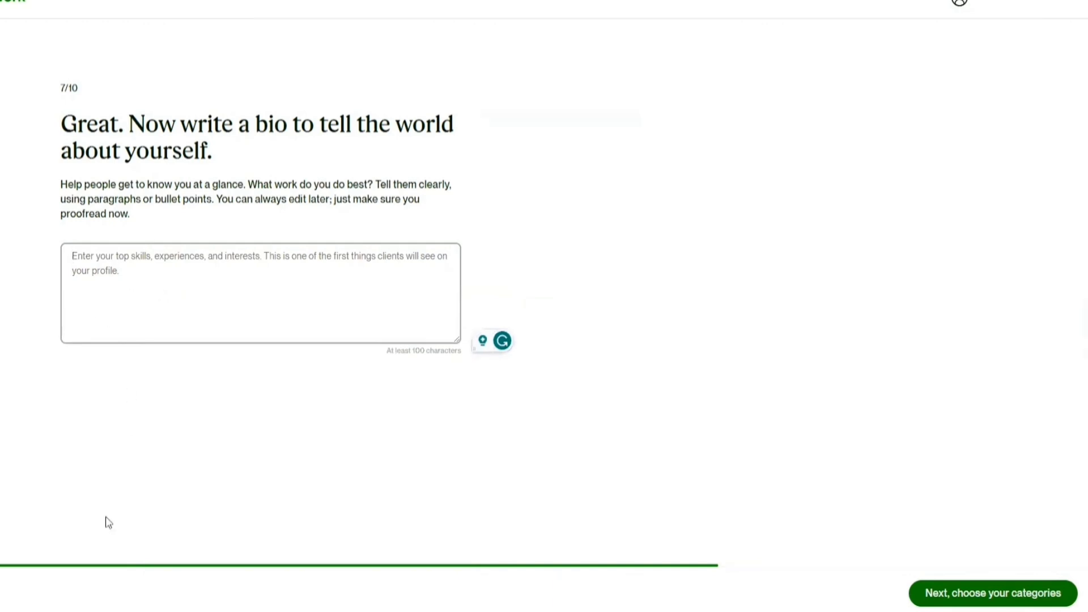
click(114, 611)
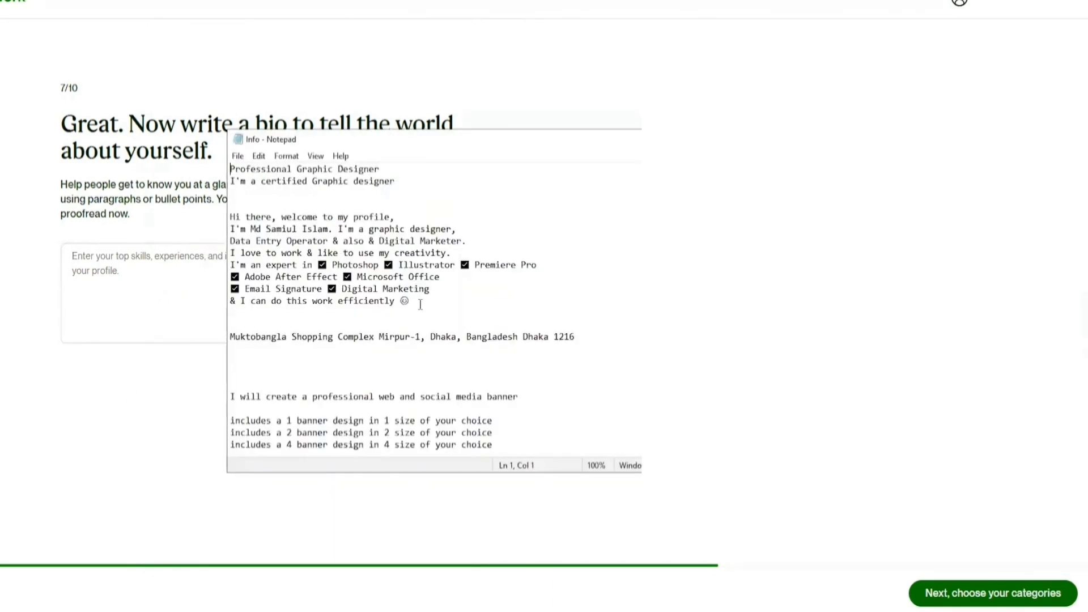
drag(421, 304, 202, 220)
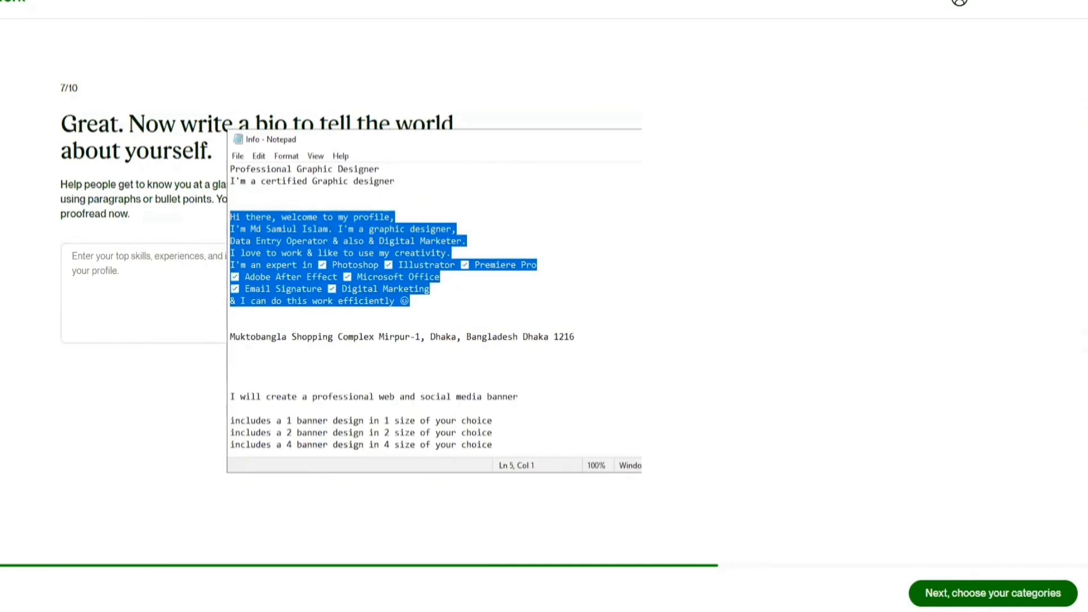
key(ctrl+c)
click(96, 258)
key(ctrl+v)
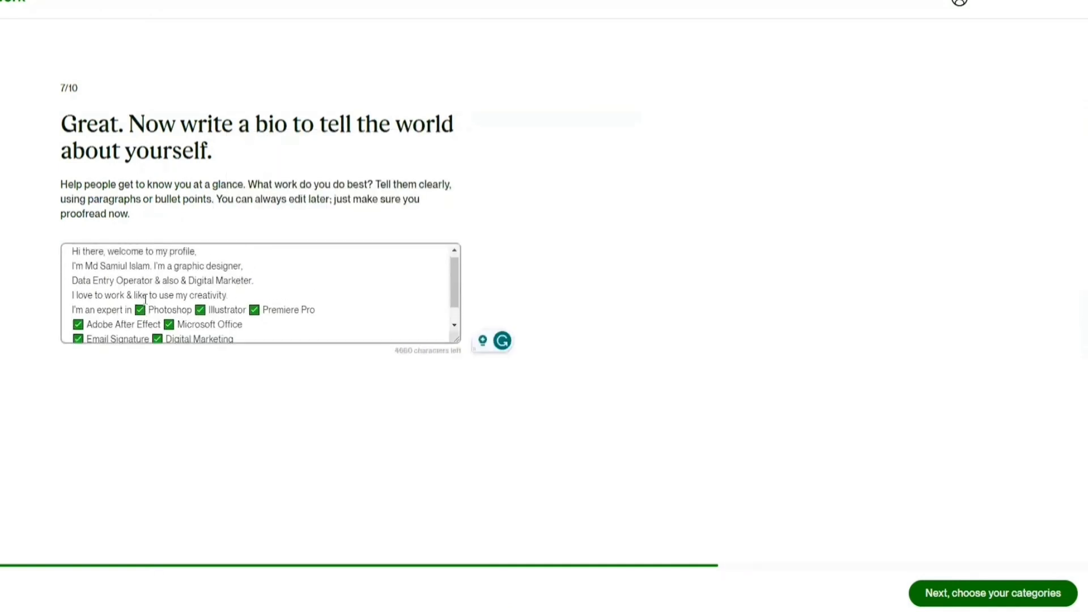
key(ctrl+a)
key(ctrl+v)
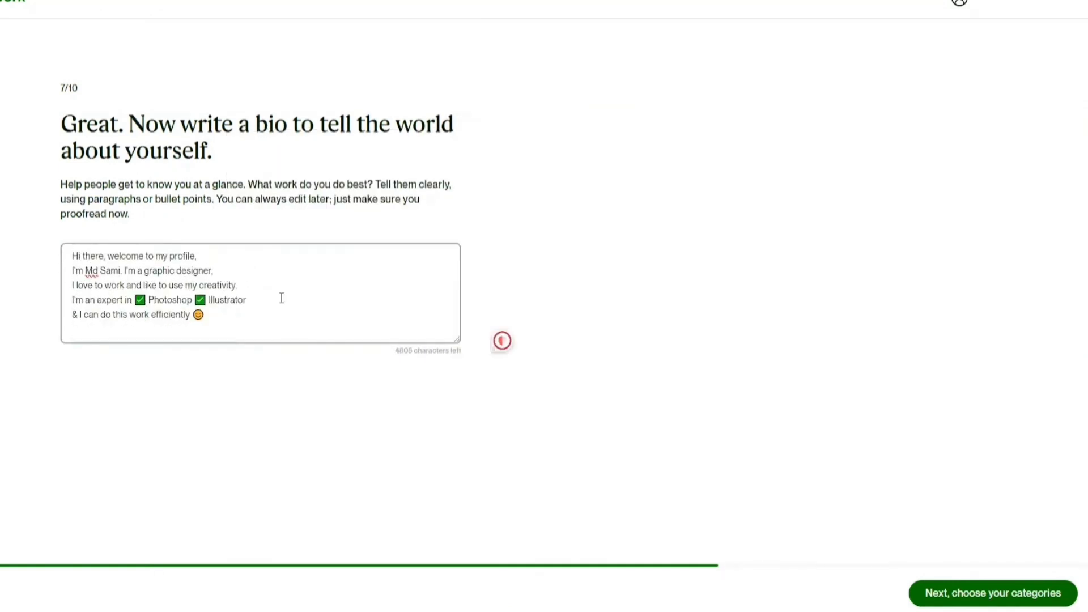
click(945, 591)
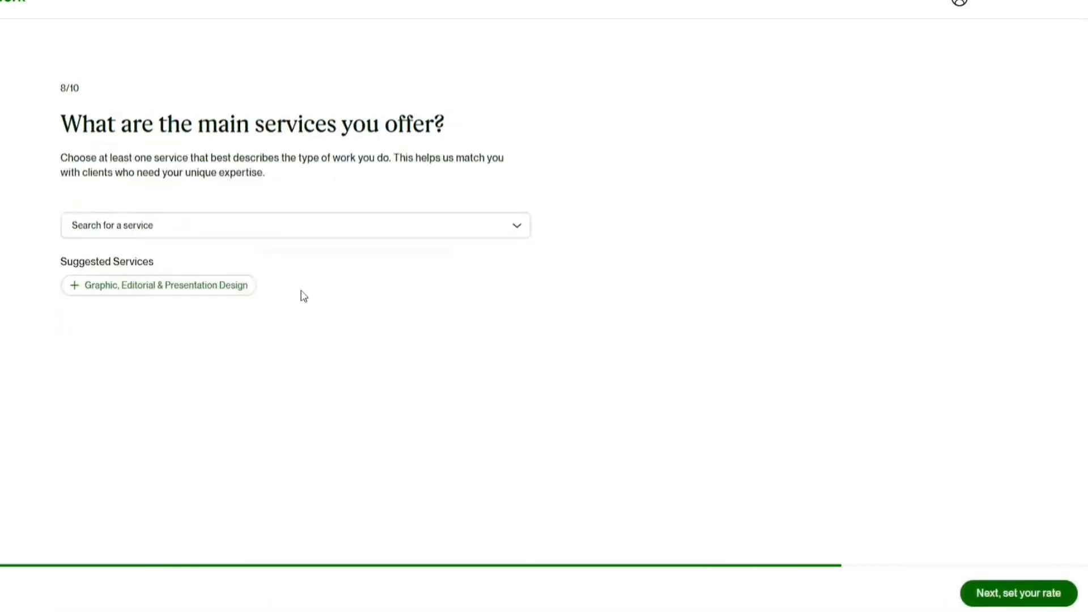
- Select six services, including Branding & Logo Design, Video & Animation and Digital Marketing, then continue
click(275, 233)
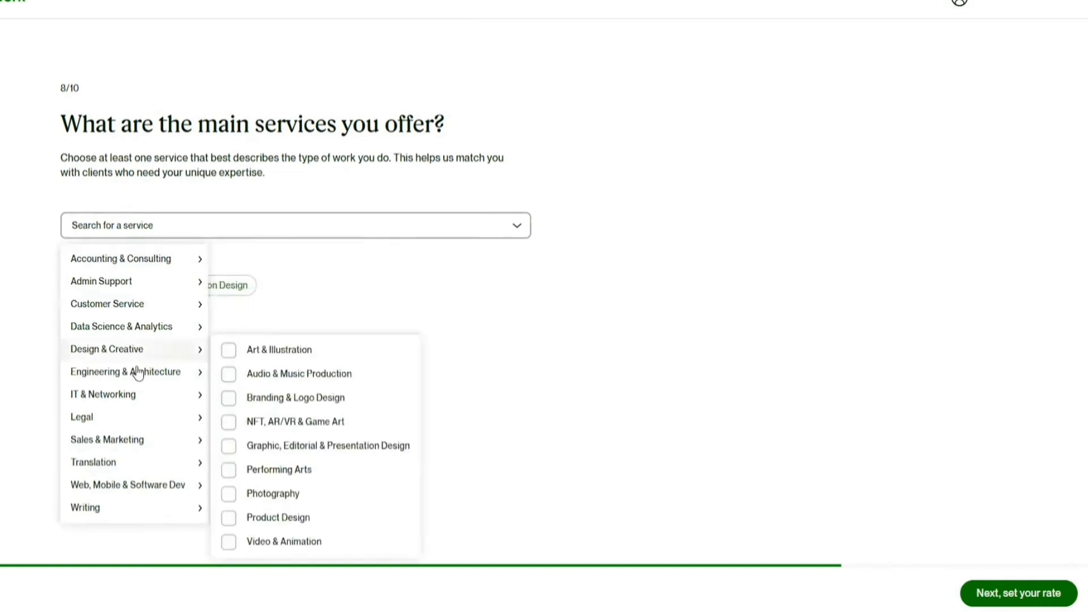
mouse_move(135, 462)
mouse_move(121, 356)
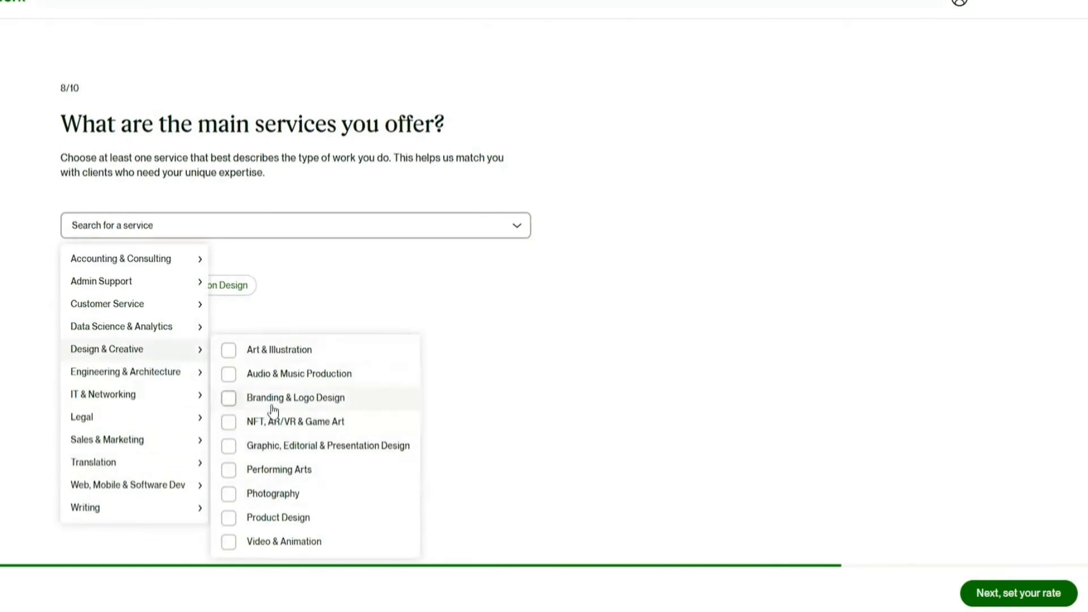
click(209, 360)
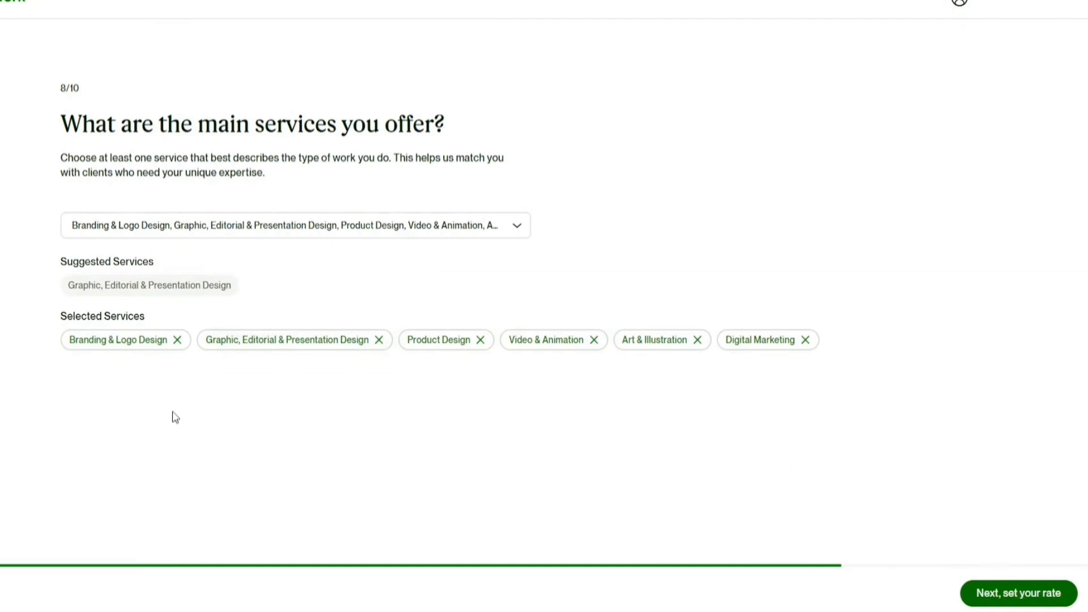
click(1008, 595)
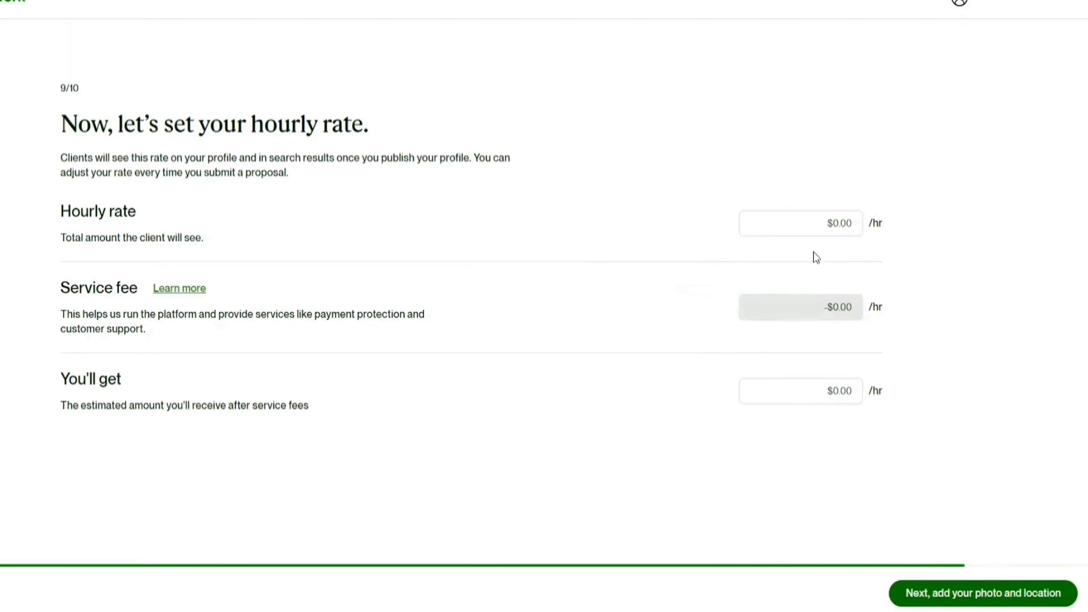
- Set the hourly rate to $15.00 ($13.50 after fees) and continue to photo and location
click(847, 229)
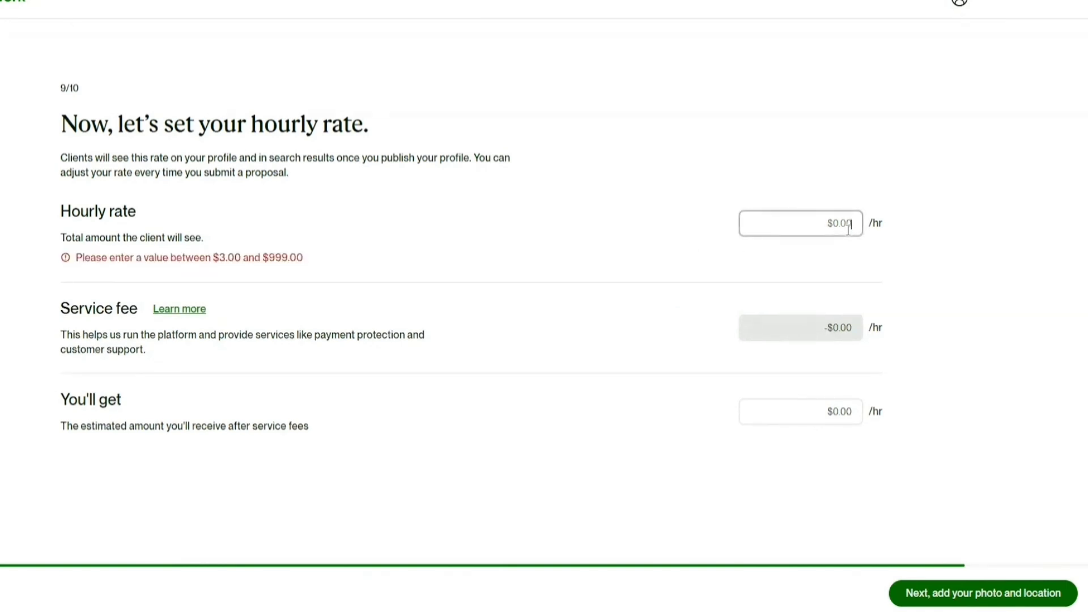
text(10)
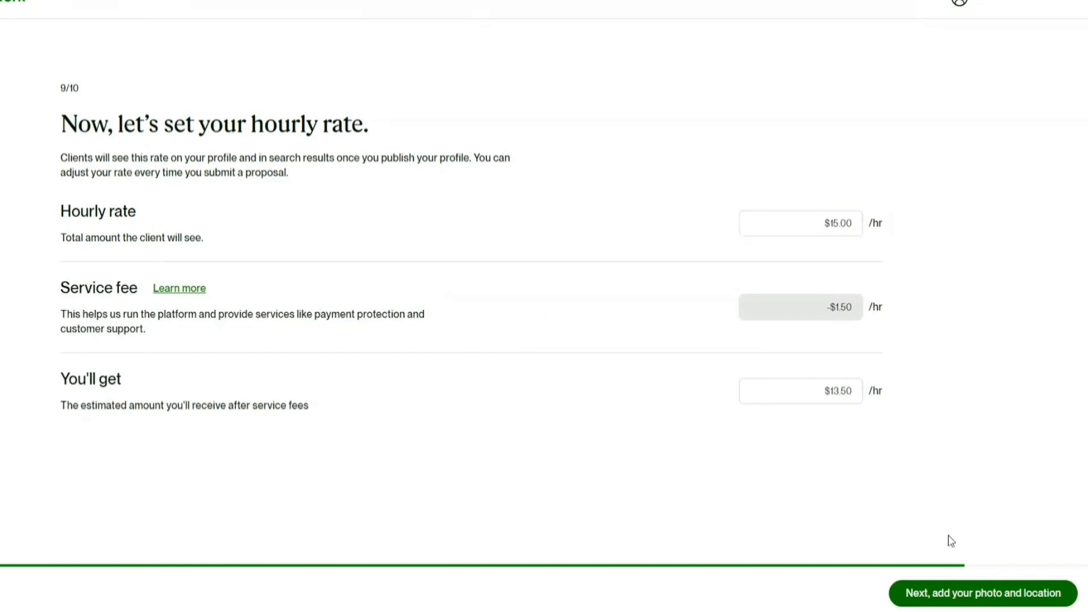
click(939, 595)
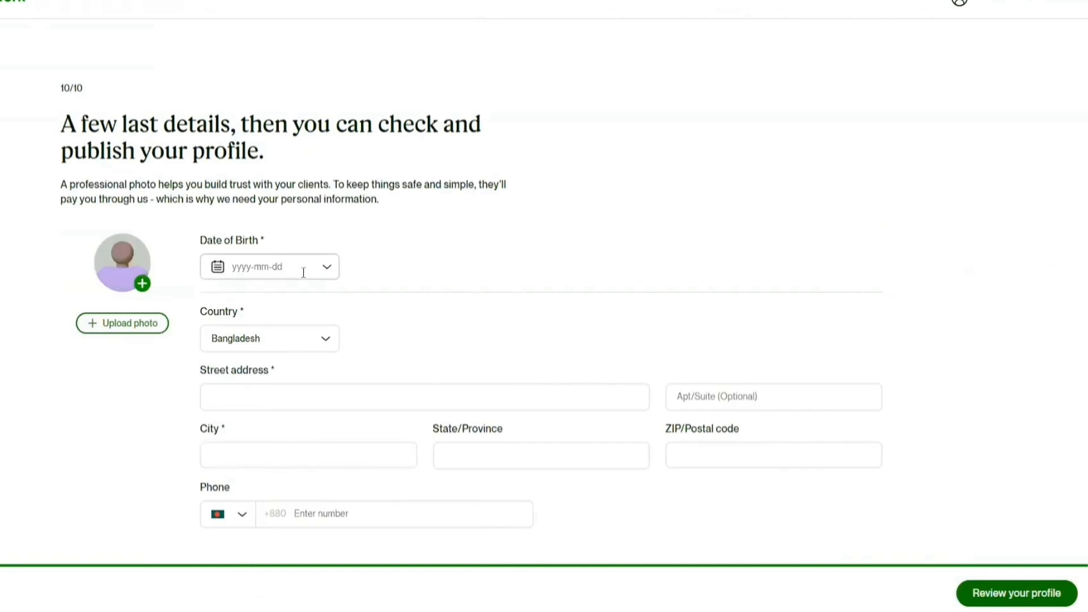
- Attach the profile photo and choose the date of birth from the calendar
click(154, 292)
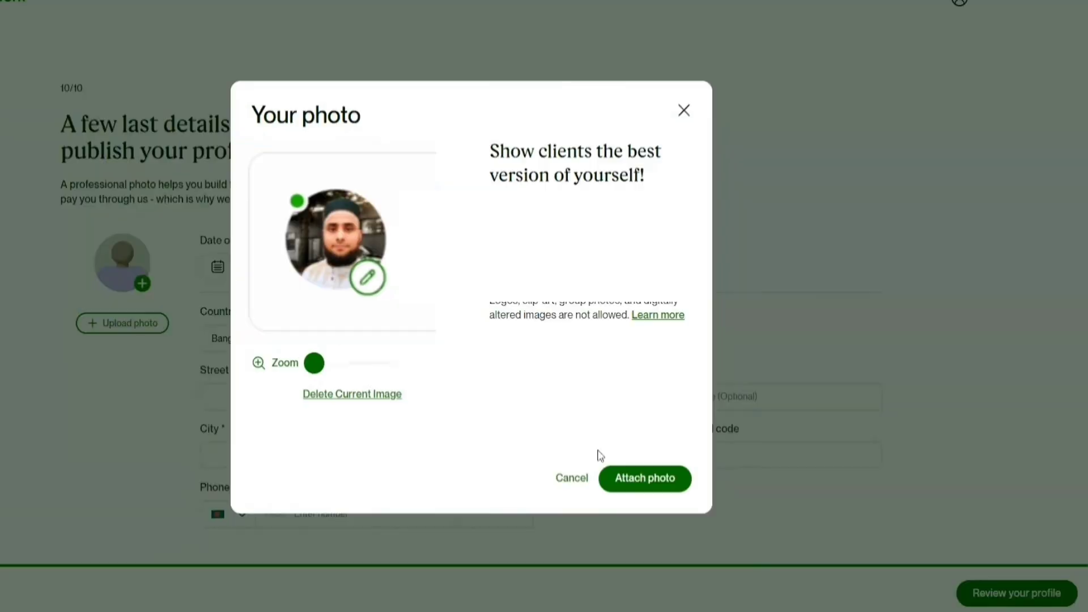
click(660, 486)
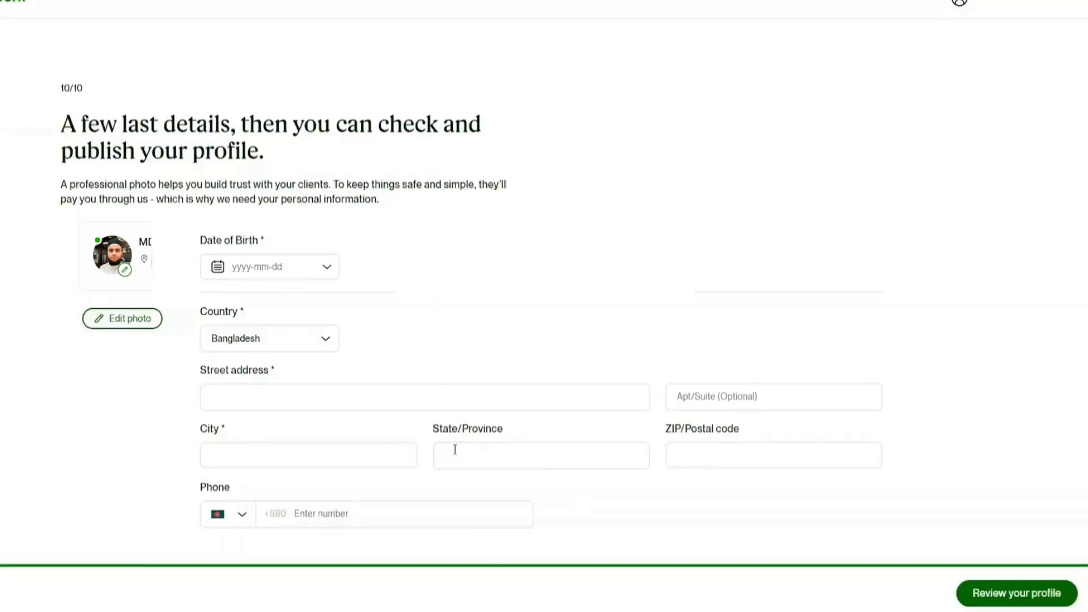
click(280, 266)
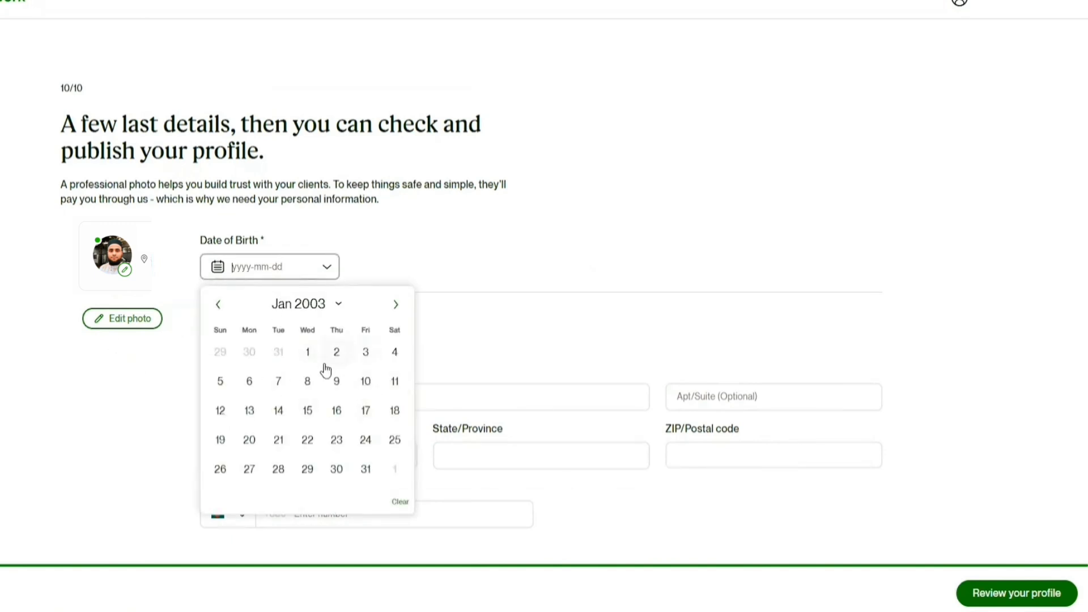
click(331, 309)
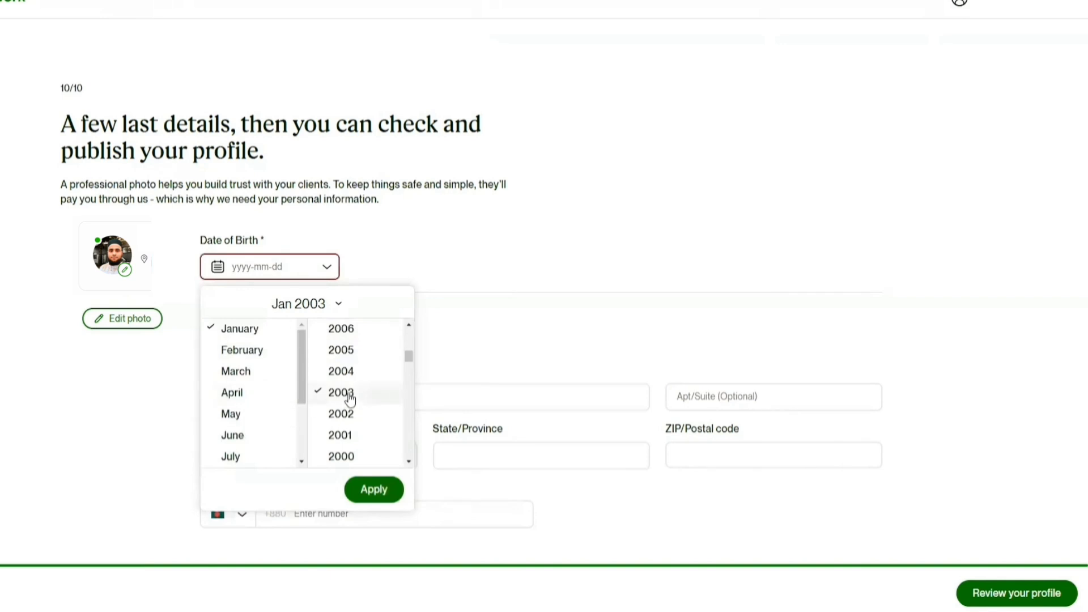
scroll(350, 397, up, 2)
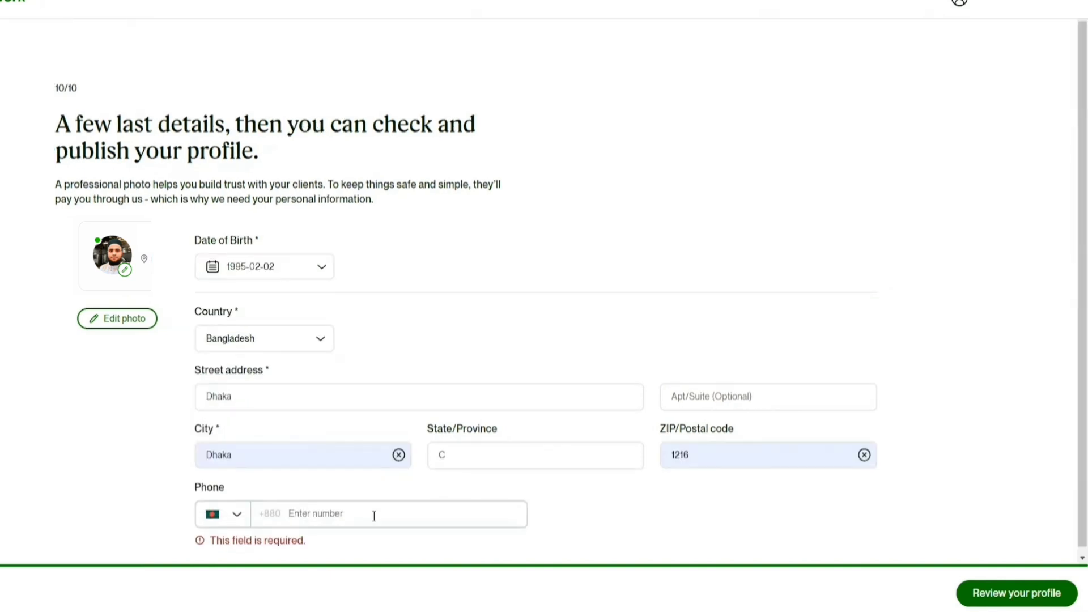
- Enter the phone number and proceed to the profile preview
click(328, 511)
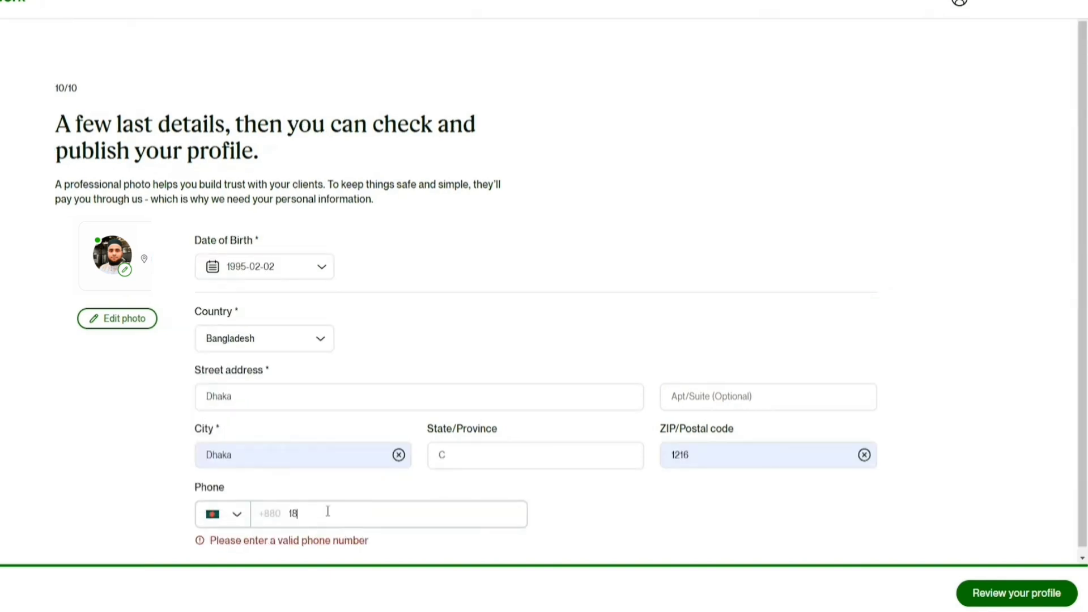
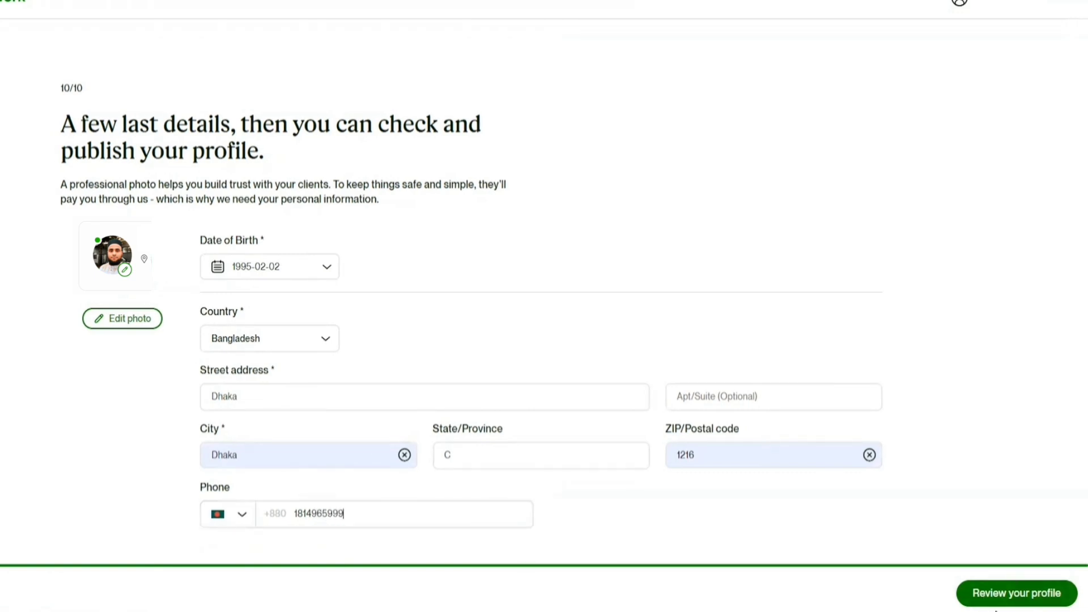
click(1017, 596)
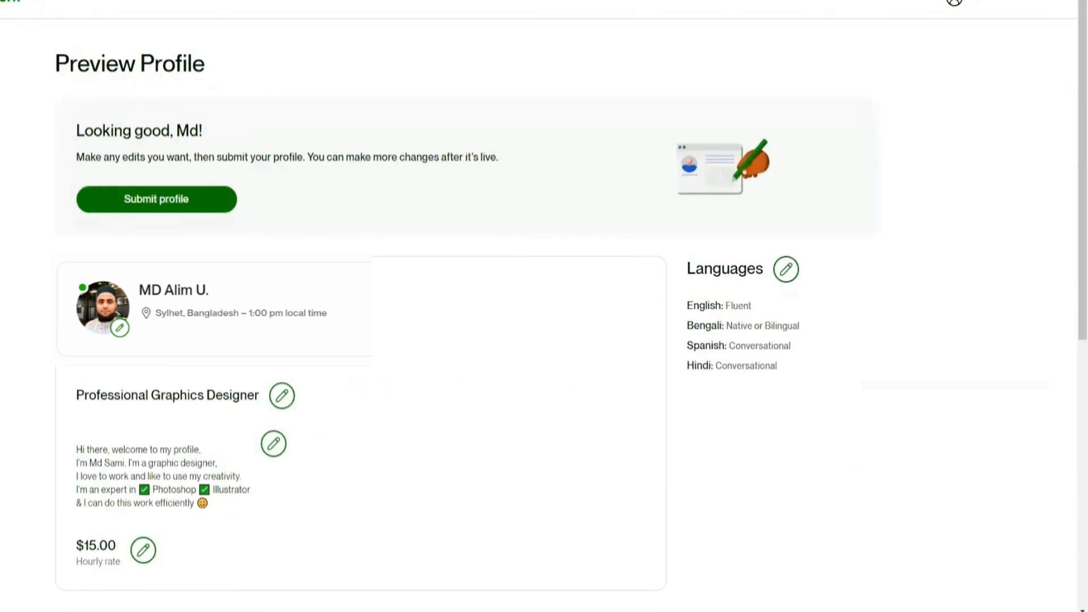
- Submit the previewed profile and open the published profile page
click(172, 202)
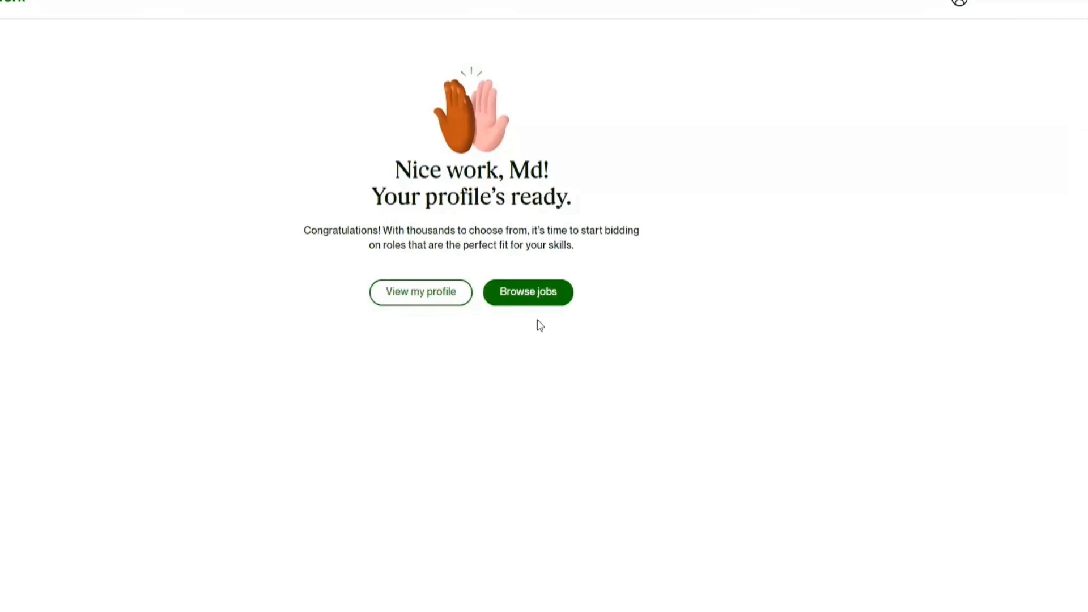
click(432, 293)
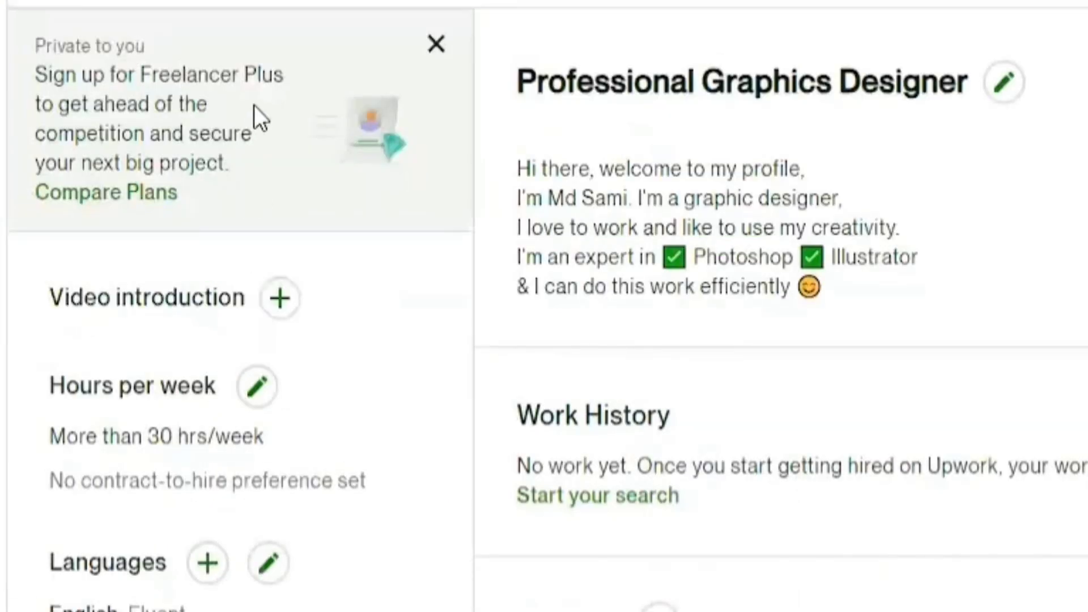
- Close the Freelancer Plus banner and start adding a video introduction
click(435, 44)
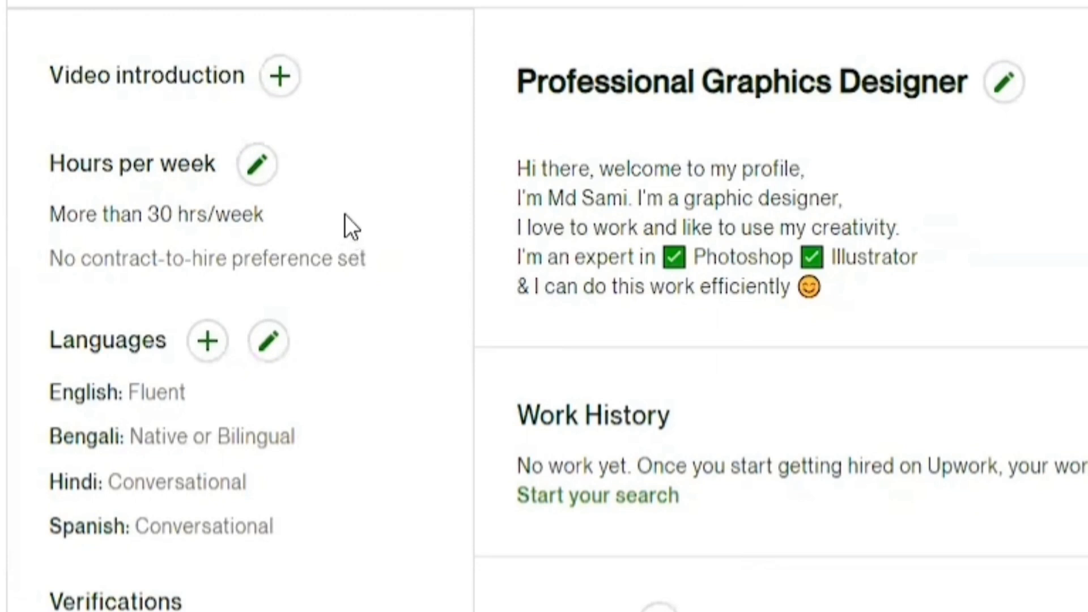
click(279, 77)
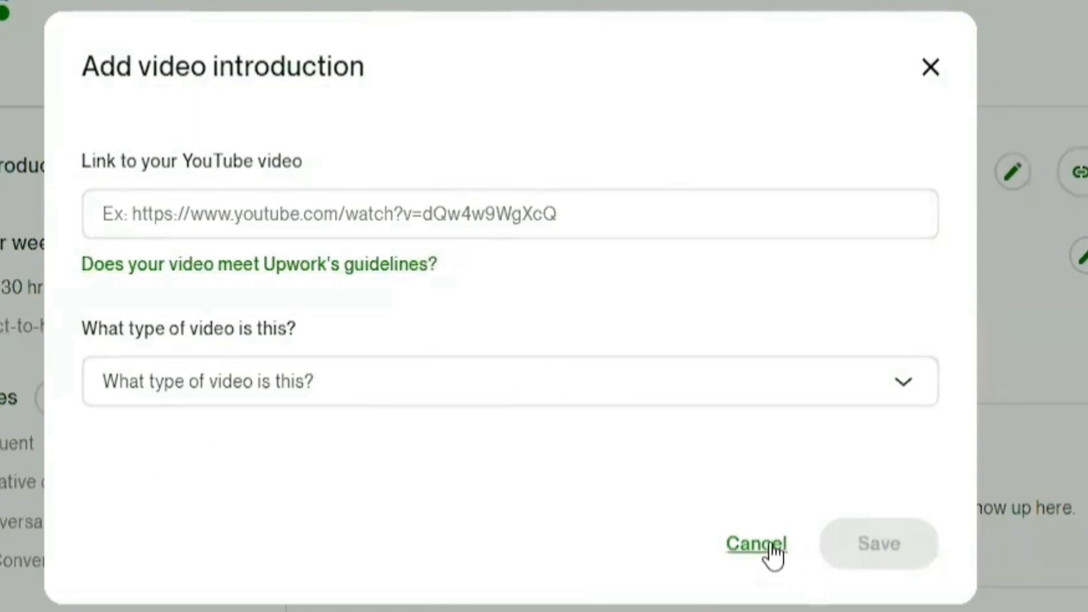
- Skip the video introduction and save a Digital Marketer job at Computer World, Dhaka, Bangladesh, January 2021–January 2023
click(742, 546)
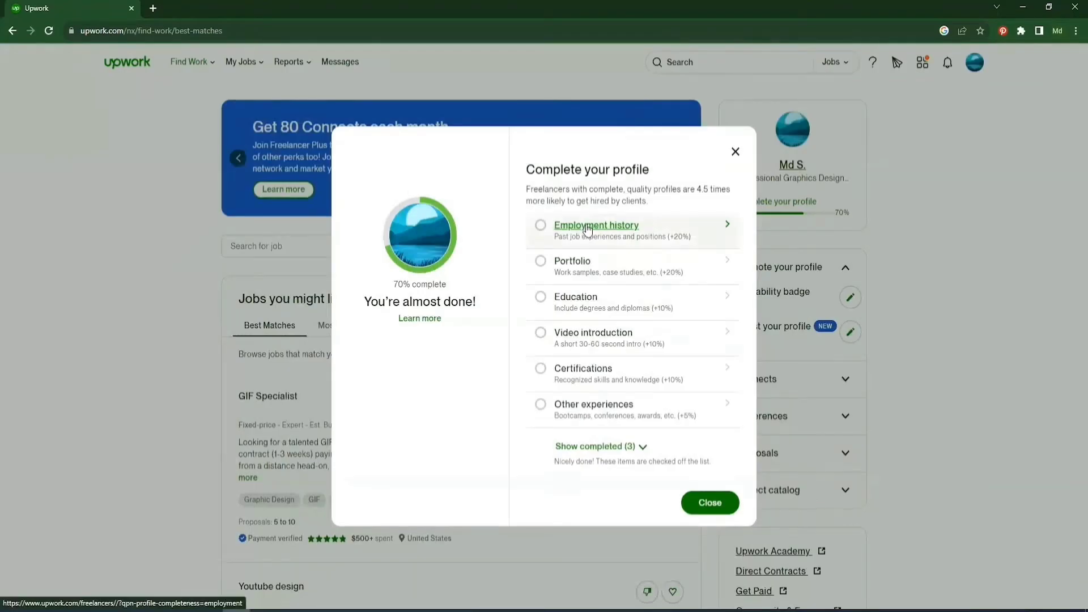
click(609, 227)
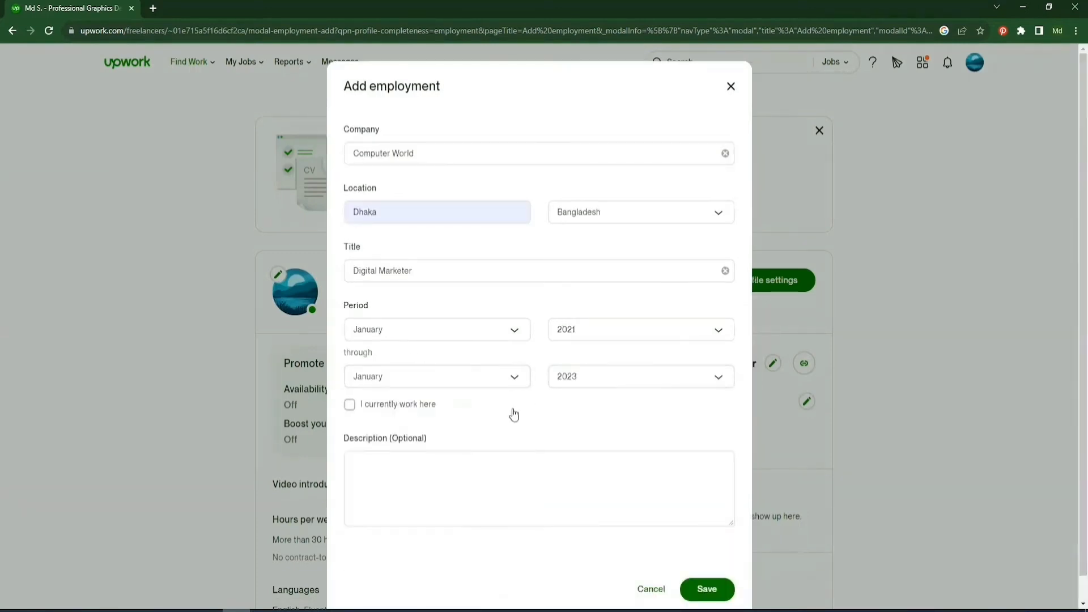
scroll(512, 413, down, 1)
scroll(415, 452, up, 1)
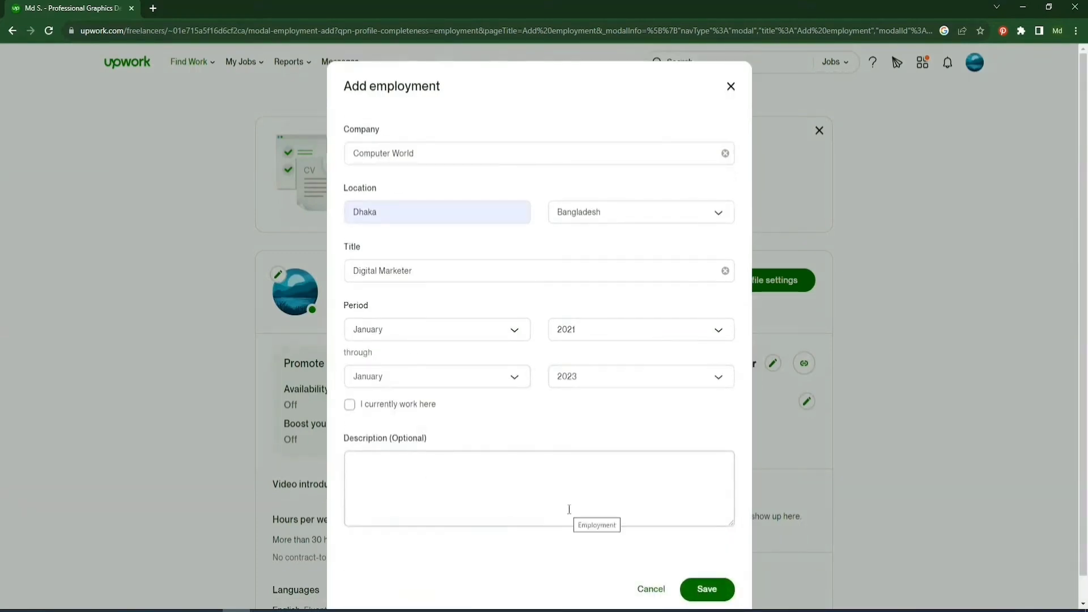
click(704, 590)
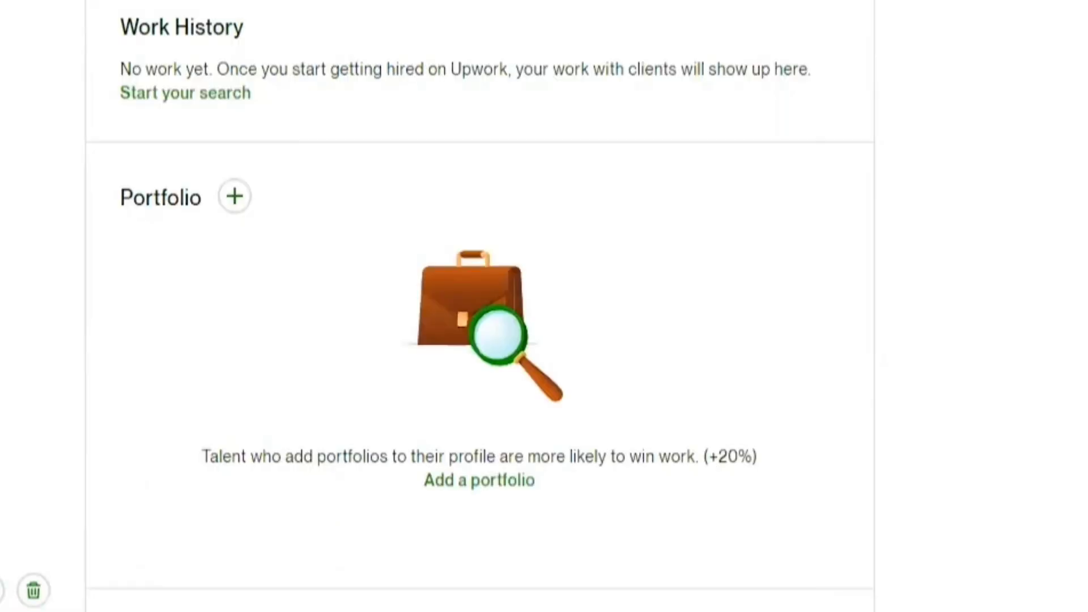
scroll(134, 342, down, 5)
scroll(349, 261, up, 5)
- Start a new portfolio project titled 'Landscape Art'
scroll(460, 492, up, 1)
click(479, 599)
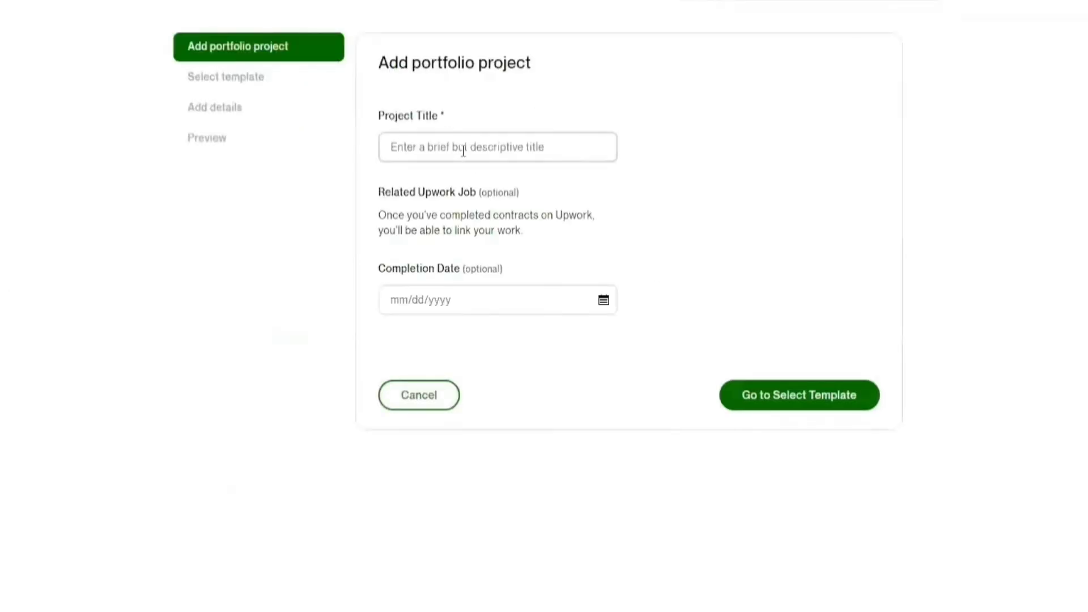
click(454, 148)
text(Landscape Art)
key(Tab)
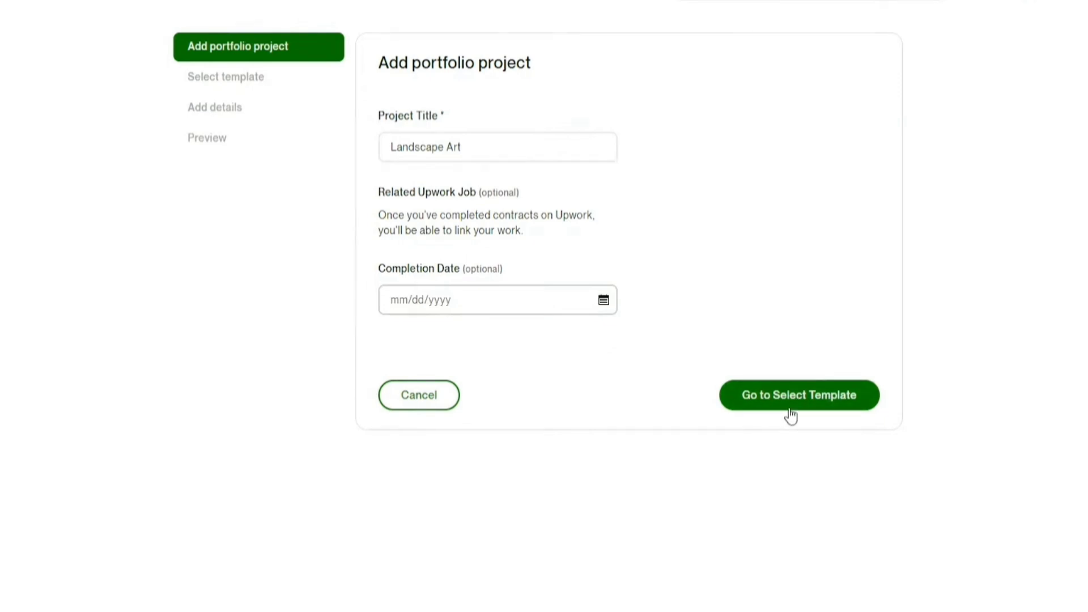
- Choose the Gallery template for the project and continue to its details
click(820, 399)
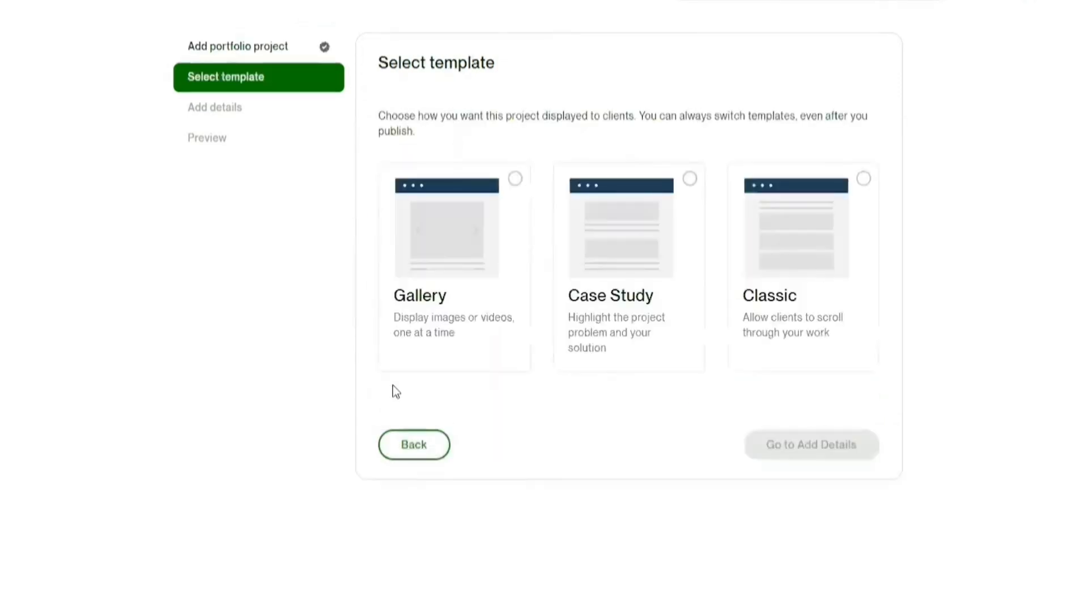
click(474, 223)
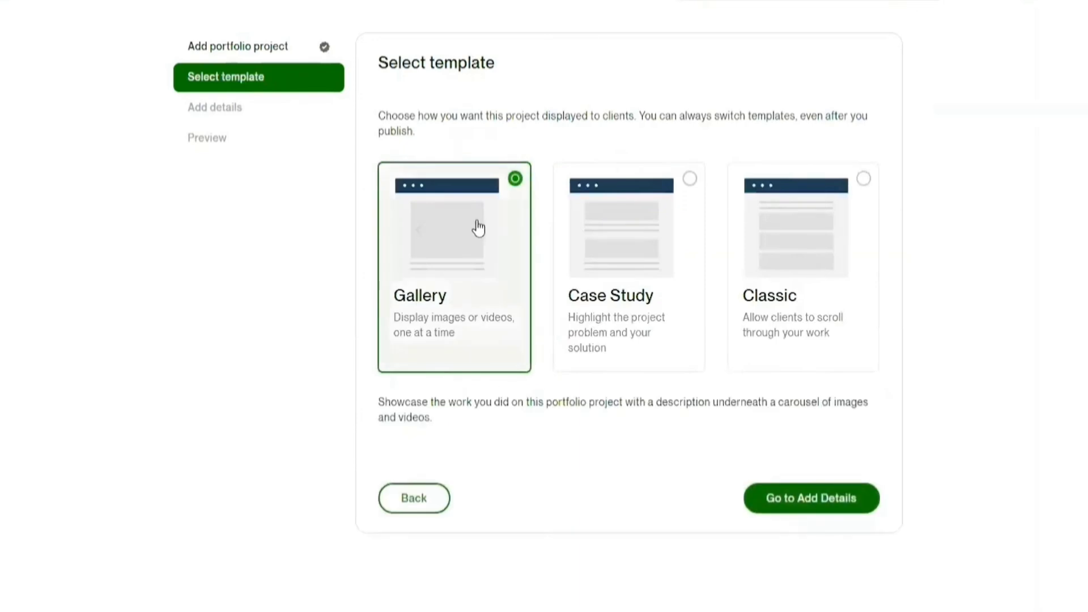
click(804, 497)
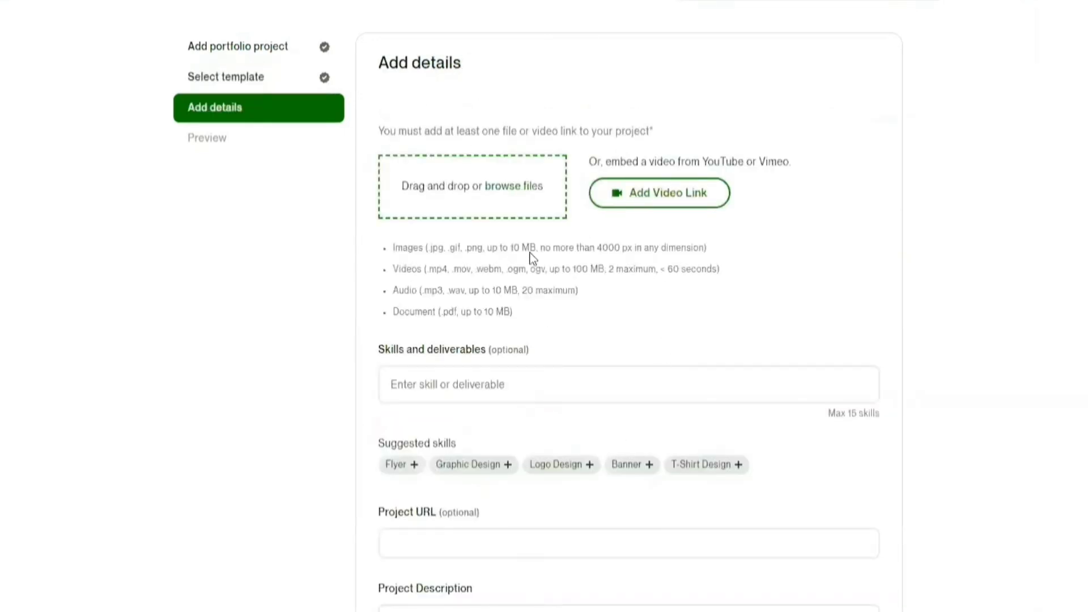
- Upload all ten landscape images, make the second the cover, and tag skills from Flyer to Landscape Design
click(505, 188)
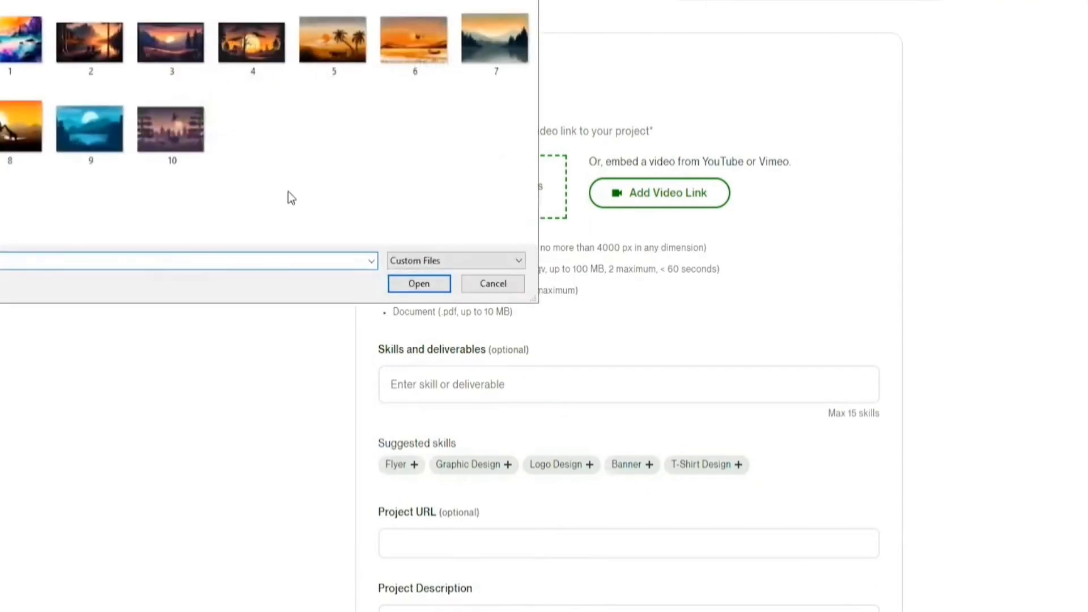
click(23, 52)
ctrl+click(92, 52)
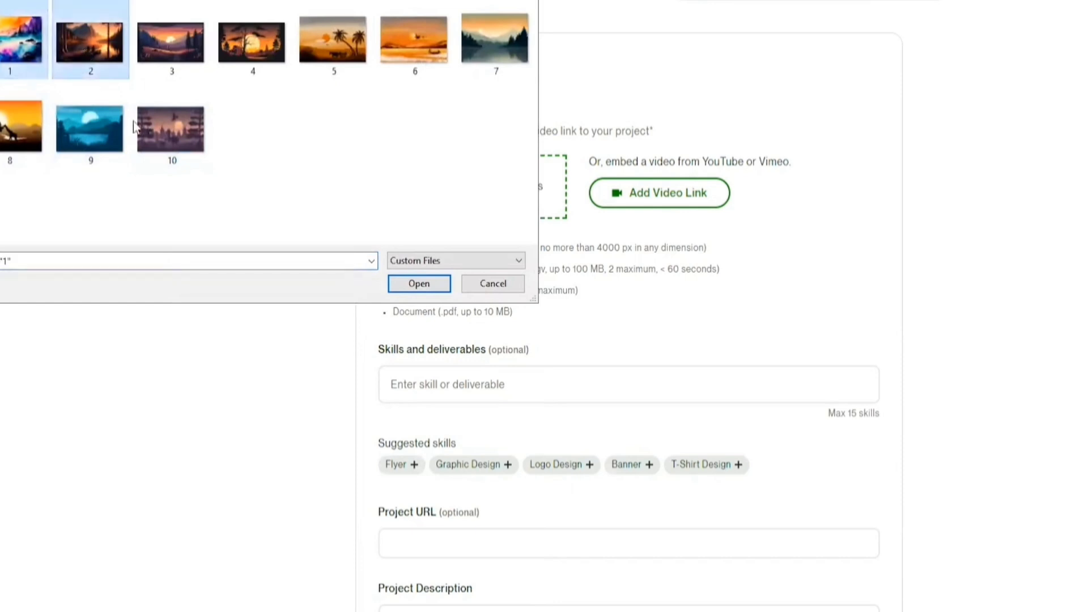
shift+click(163, 136)
click(419, 283)
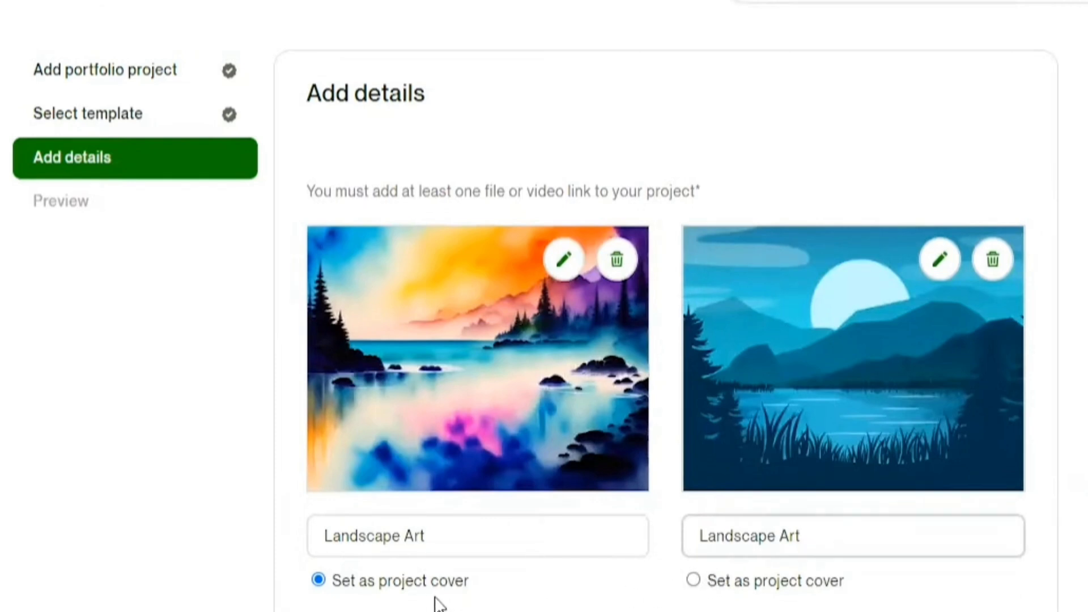
click(707, 578)
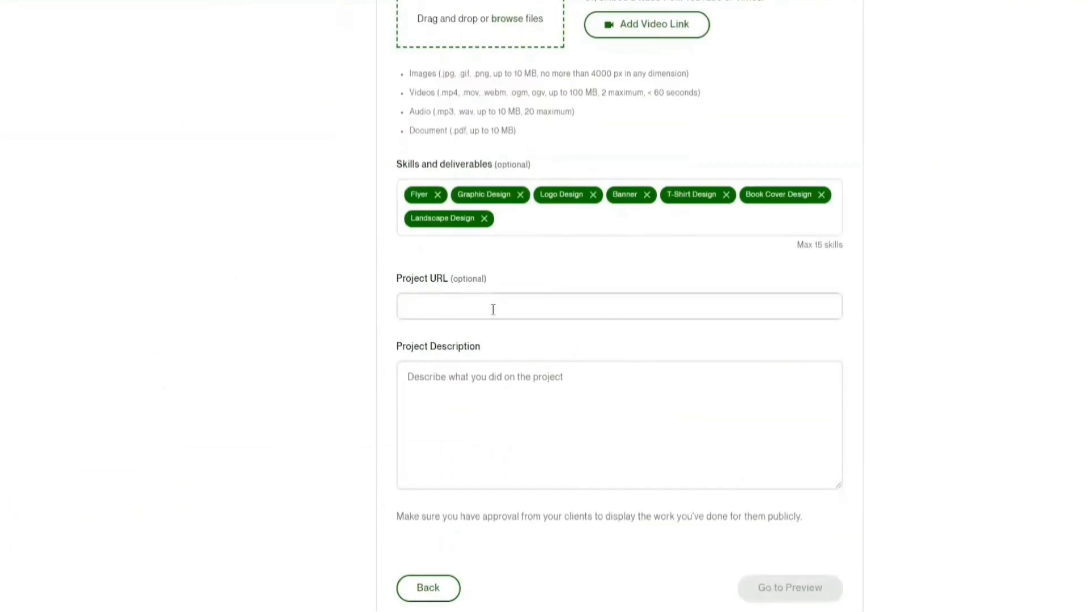
click(532, 454)
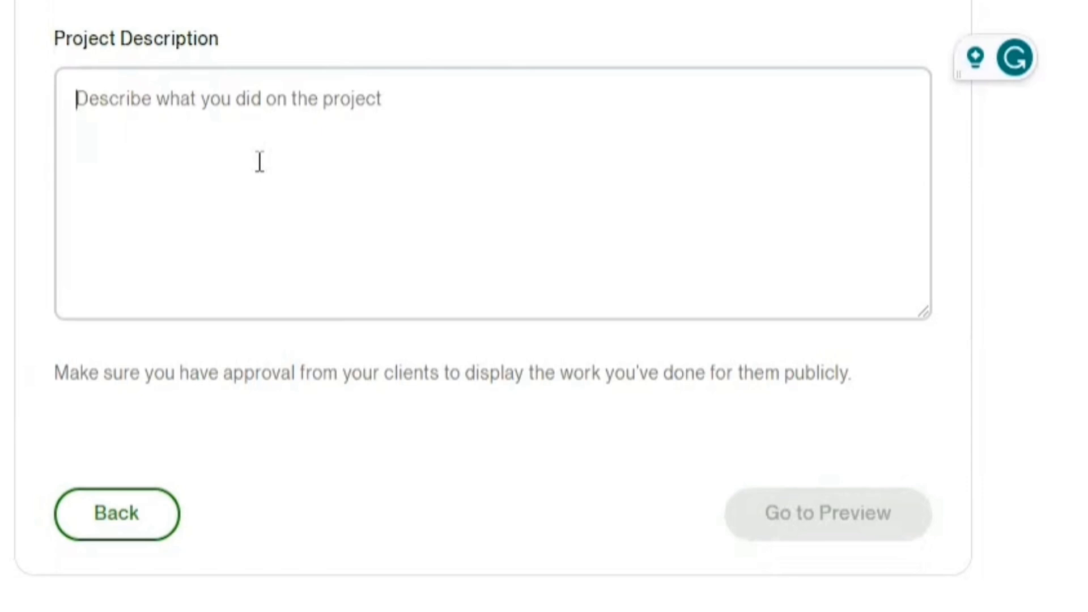
- Paste the gig description into Landscape Art, preview the project, and publish it
key(ctrl+v)
scroll(250, 199, up, 10)
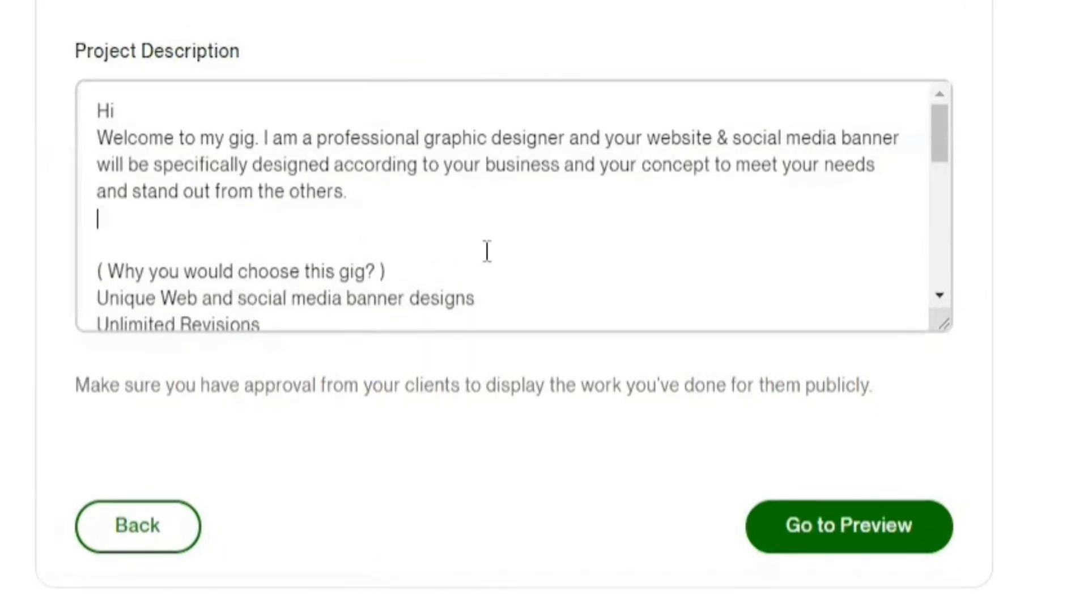
scroll(369, 188, down, 3)
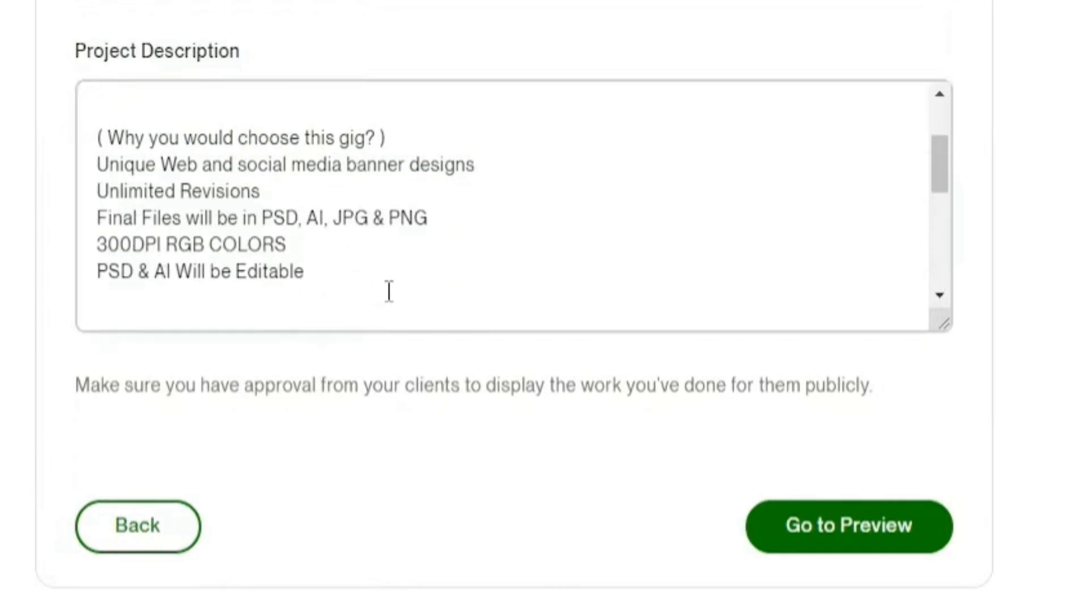
scroll(389, 292, down, 3)
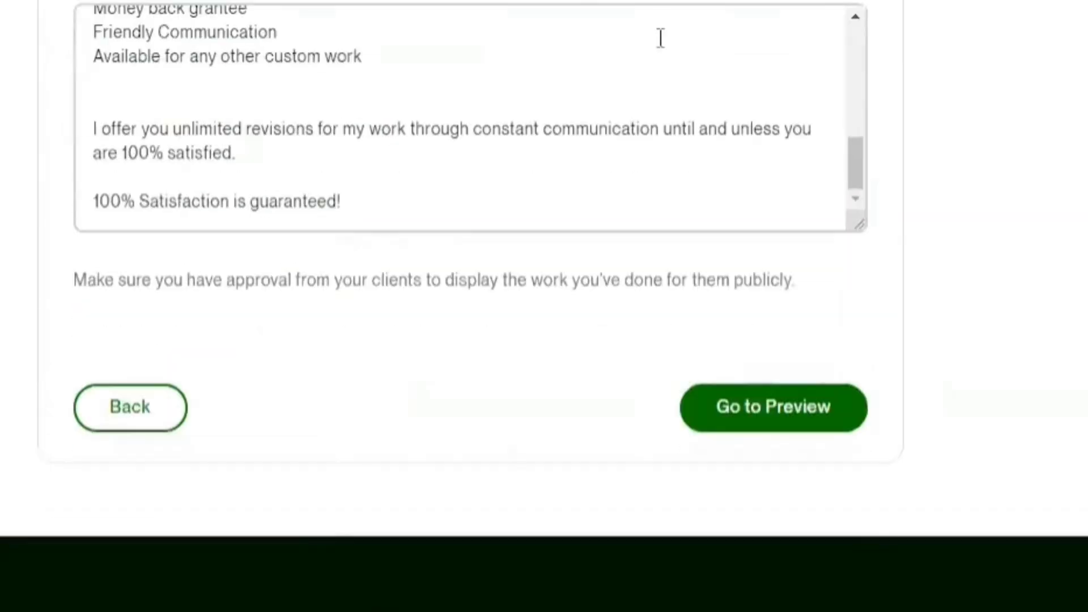
click(760, 420)
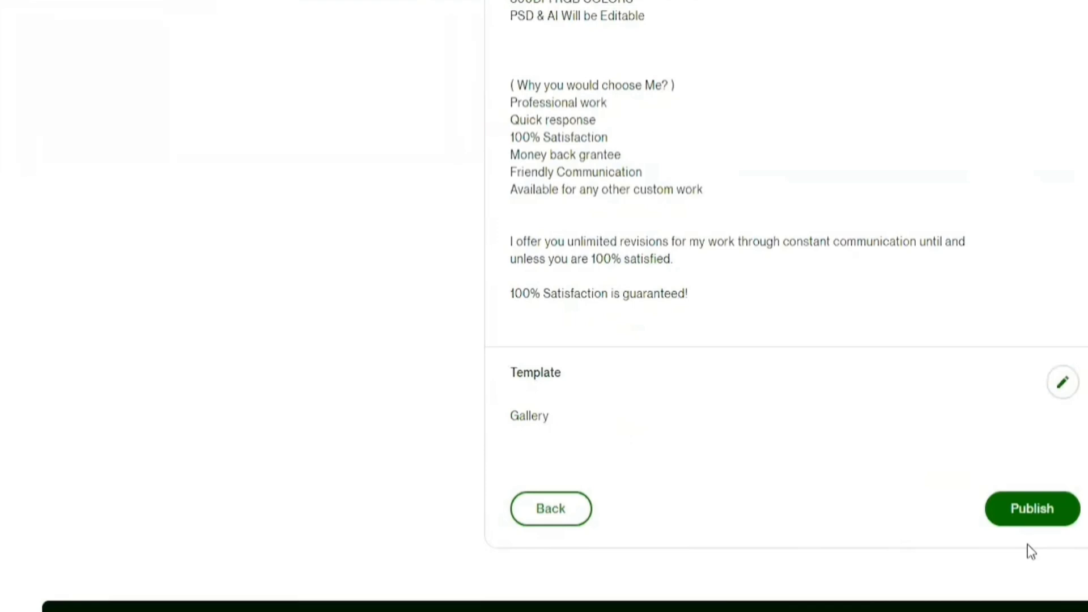
click(1045, 516)
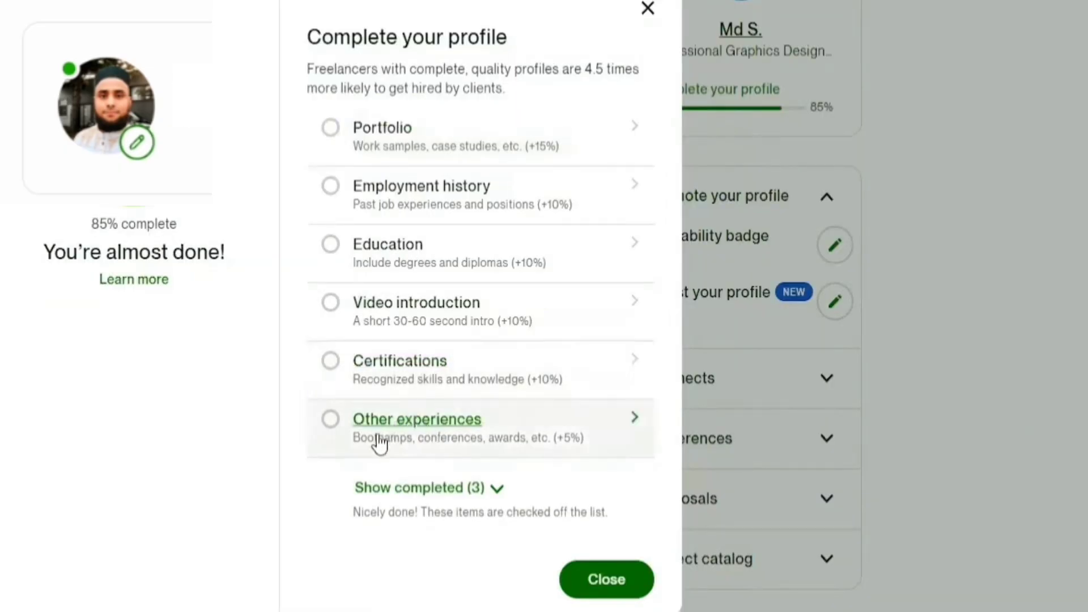
- Save an other-experience entry with subject and description 'Digital Marketing'
click(377, 434)
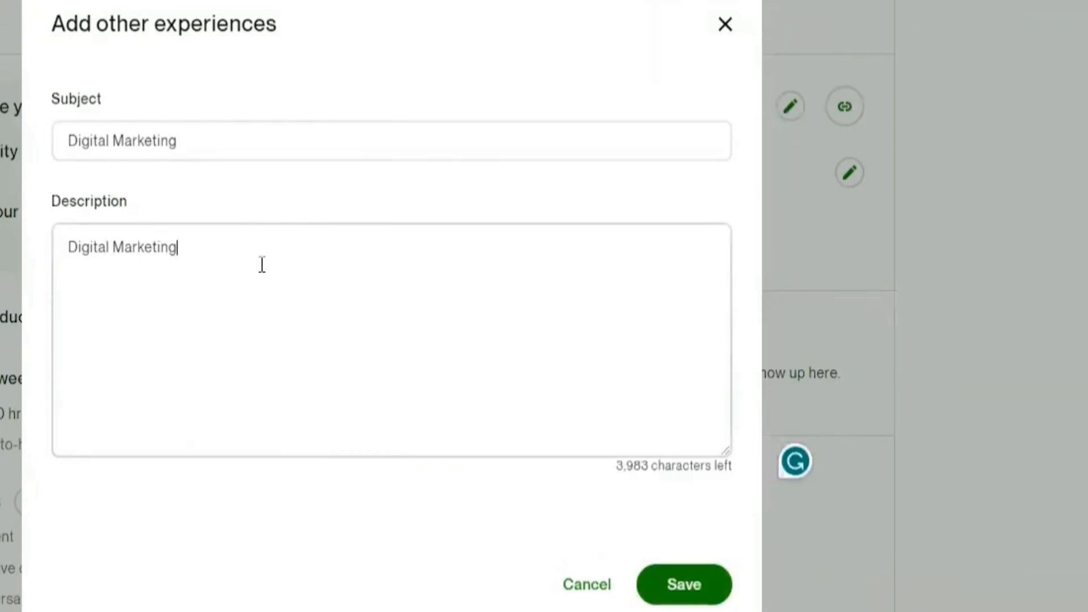
click(203, 254)
click(690, 586)
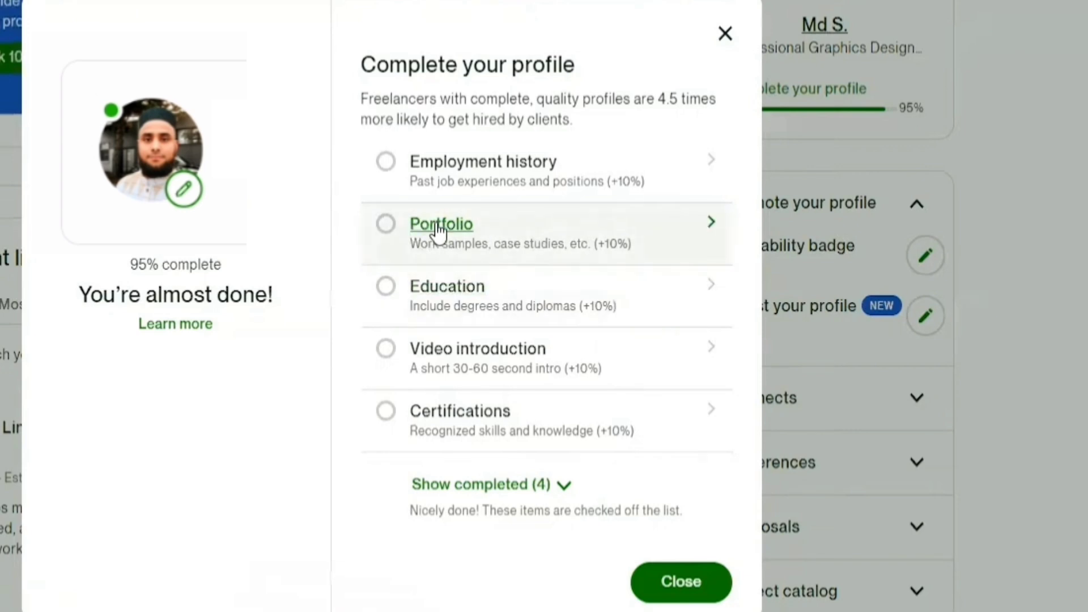
- Add a custom World It Foundation certification with its ID, issued 10/01/2021, expiring 10/01/2050
click(456, 433)
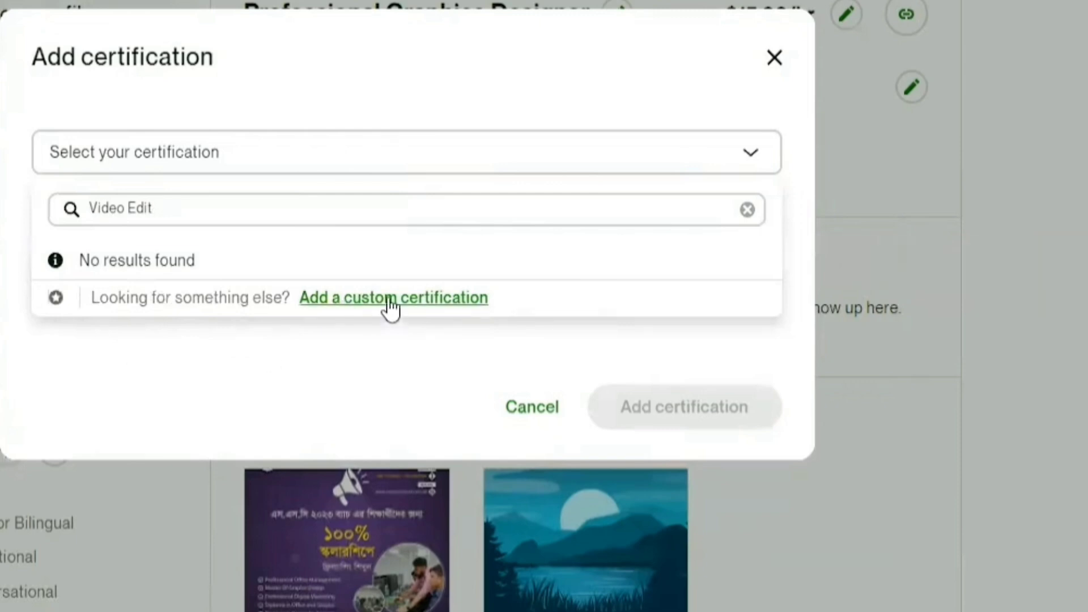
click(430, 311)
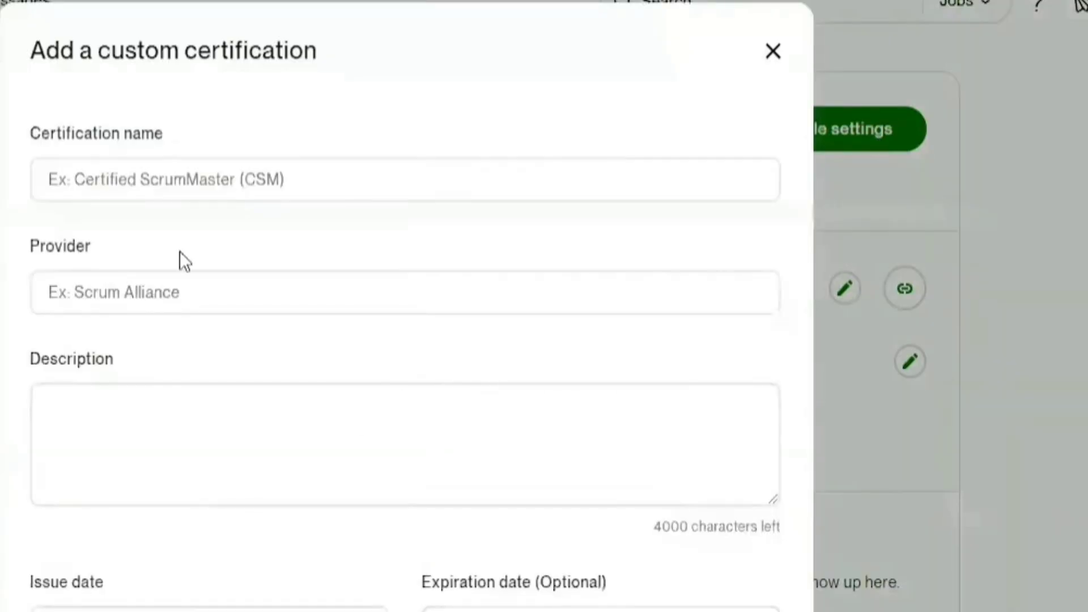
click(183, 183)
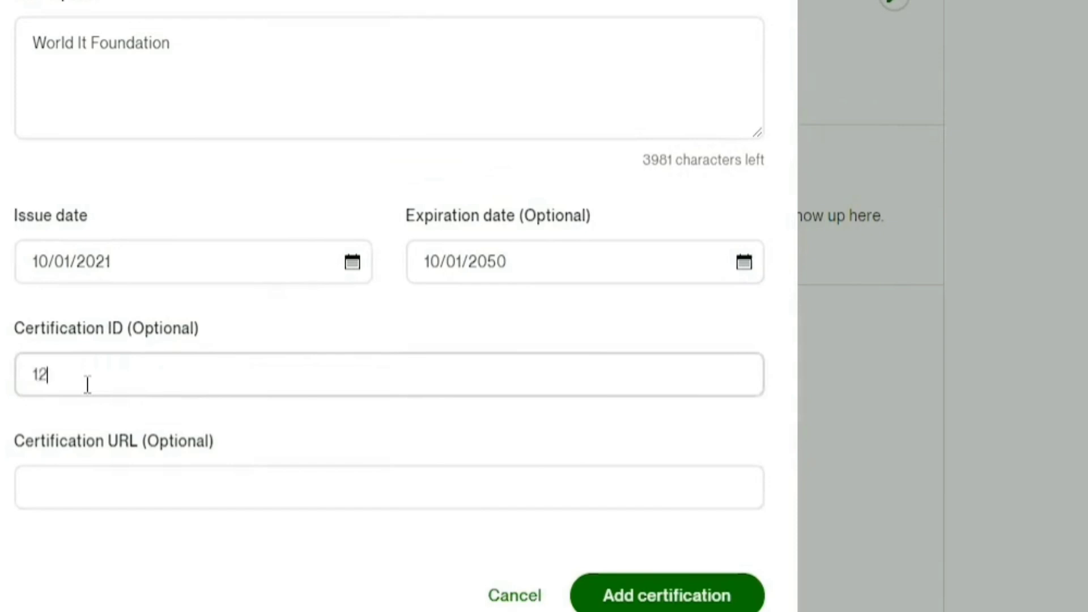
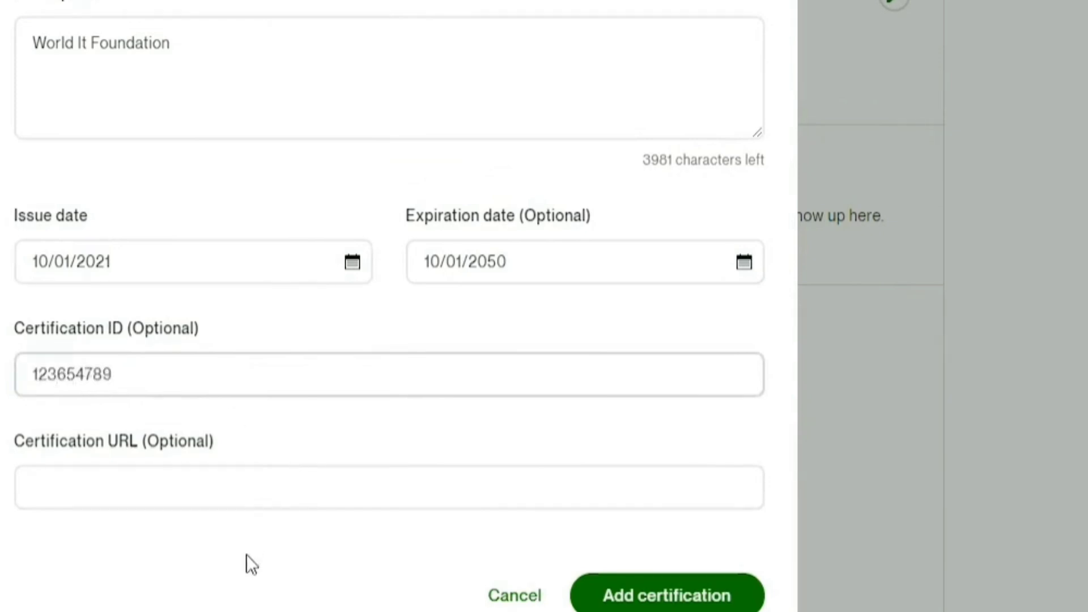
click(117, 479)
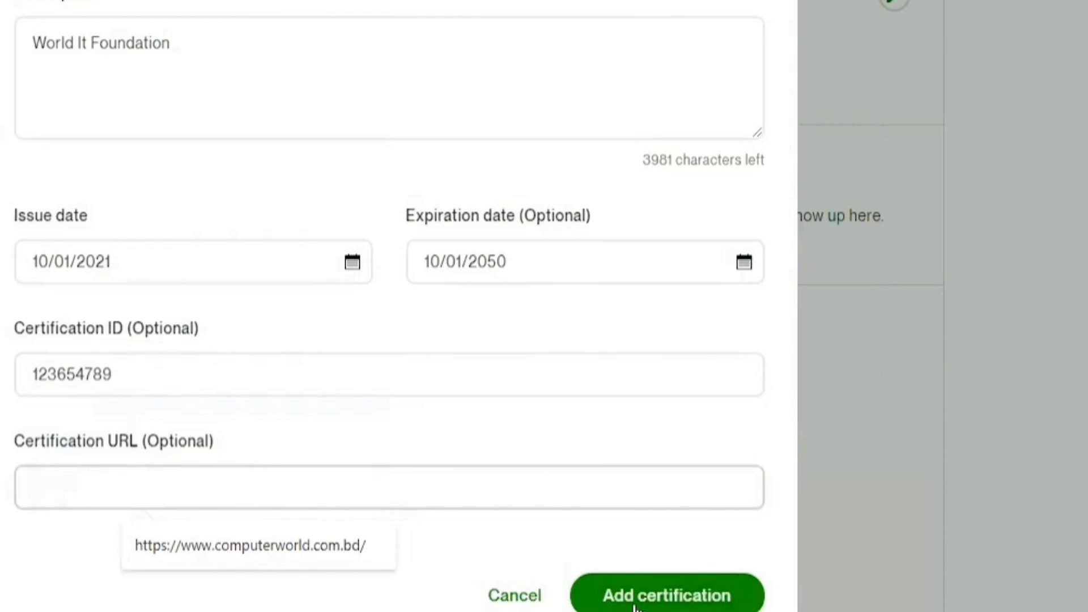
click(665, 601)
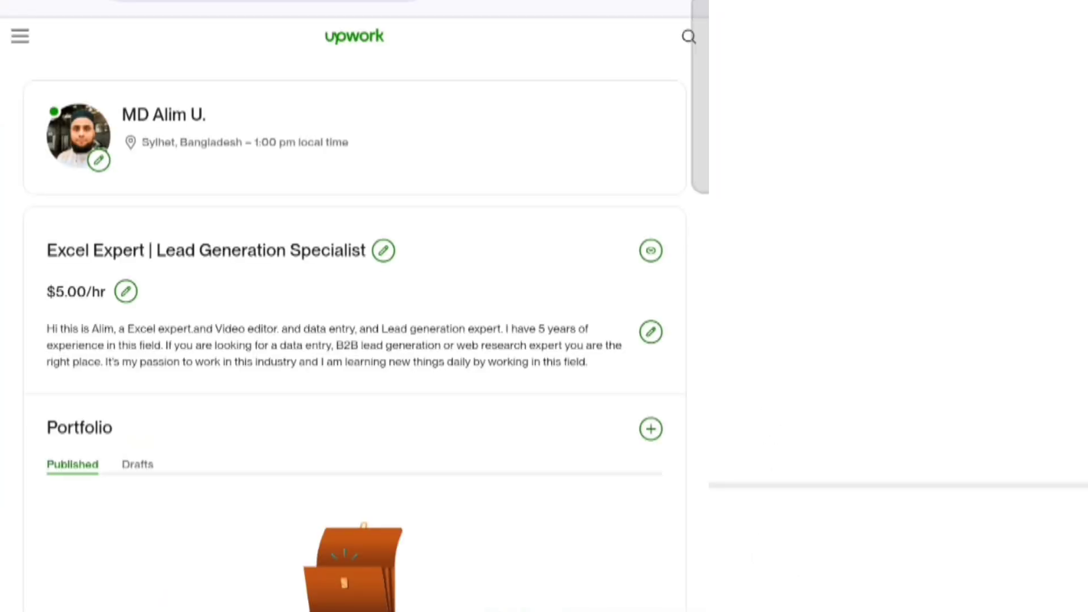
scroll(354, 340, down, 3)
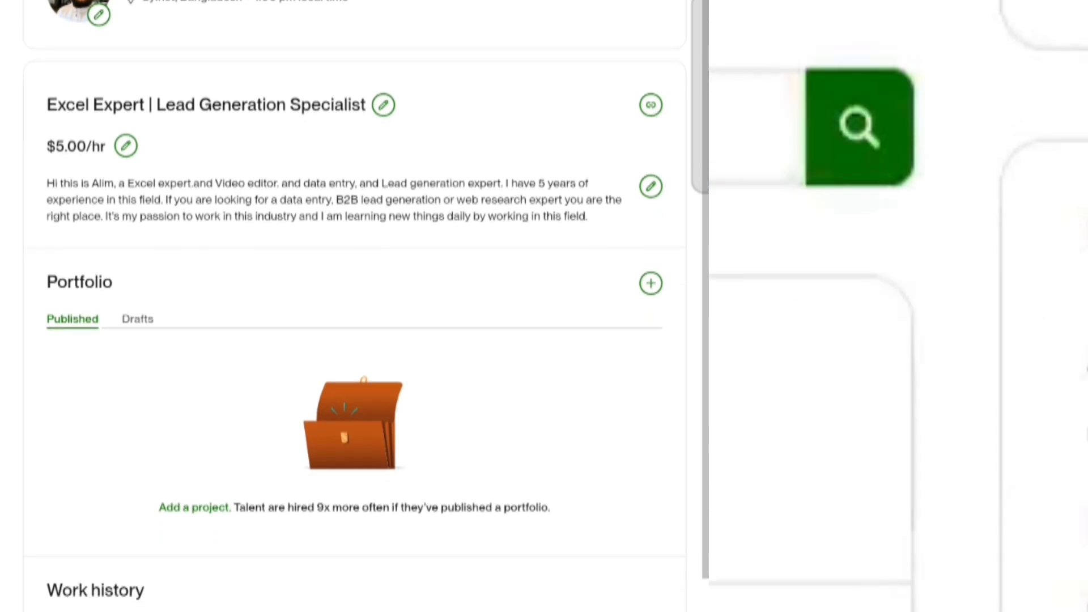
scroll(354, 340, down, 3)
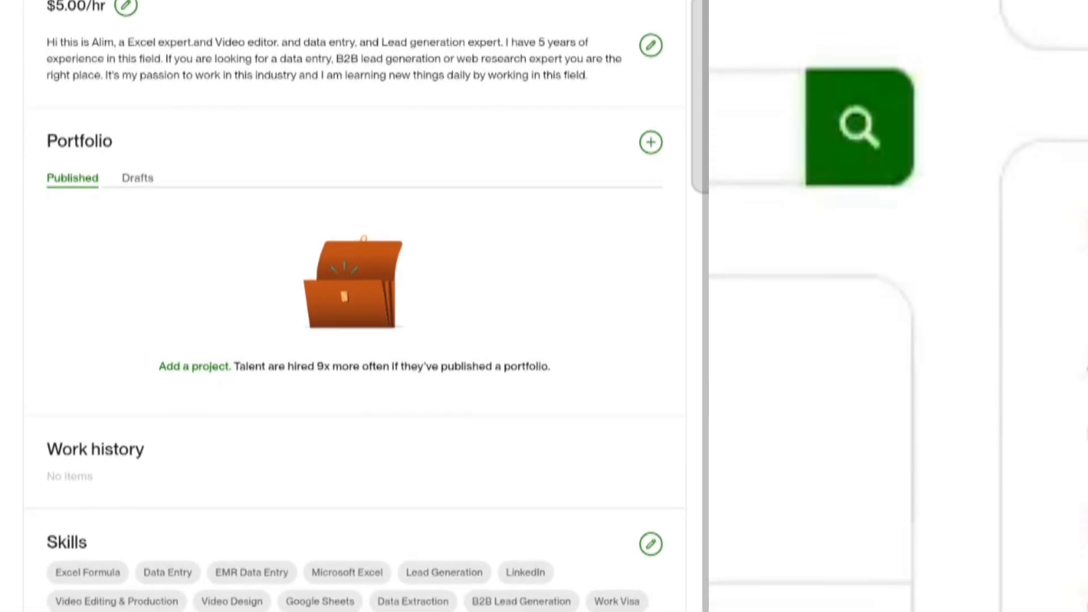
scroll(355, 340, down, 3)
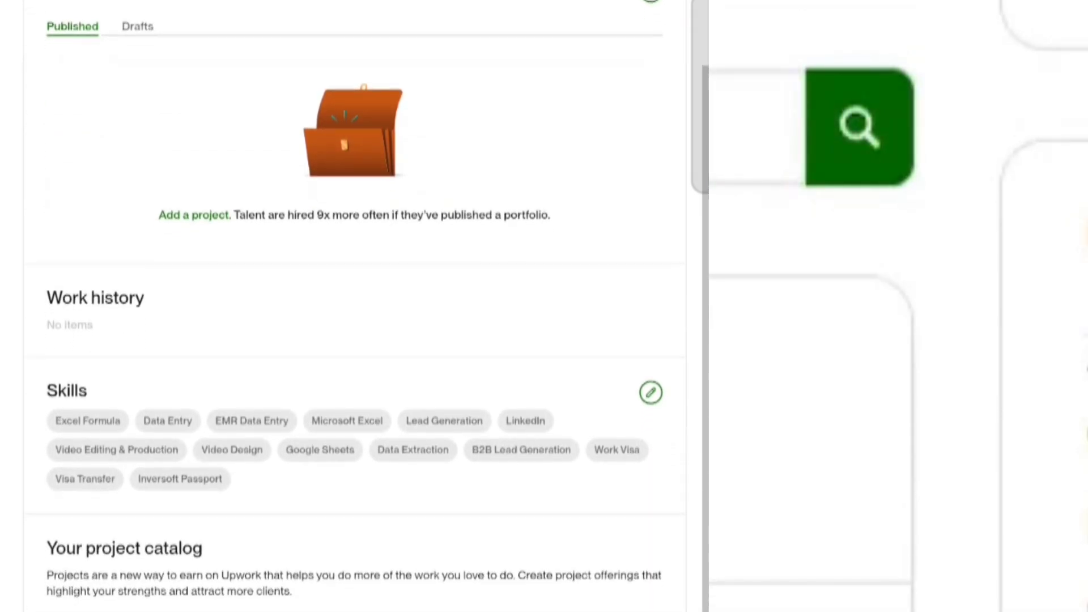
scroll(354, 340, down, 3)
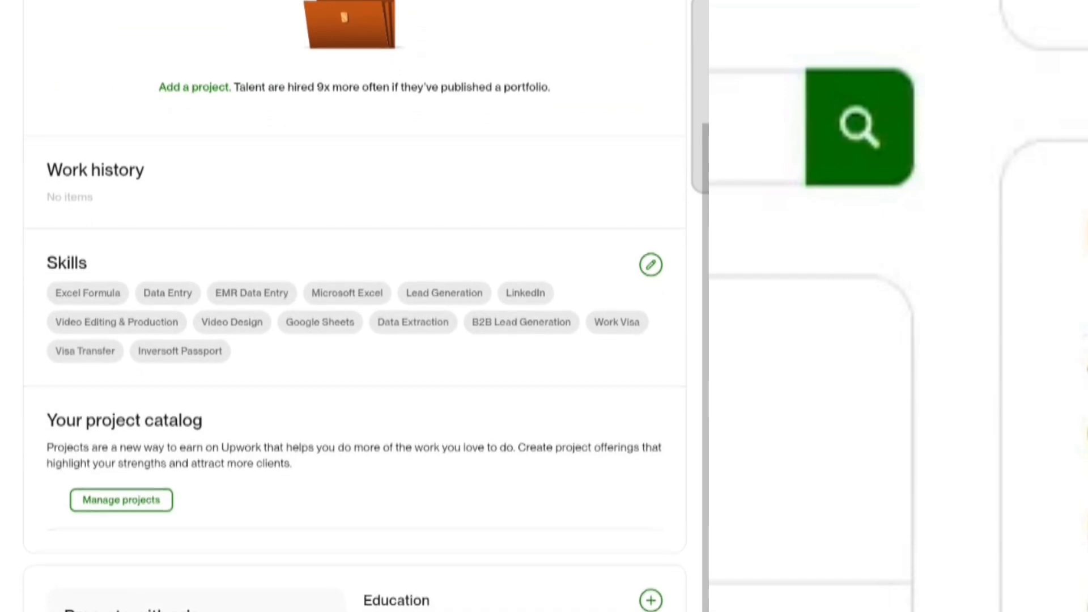
scroll(355, 340, down, 2)
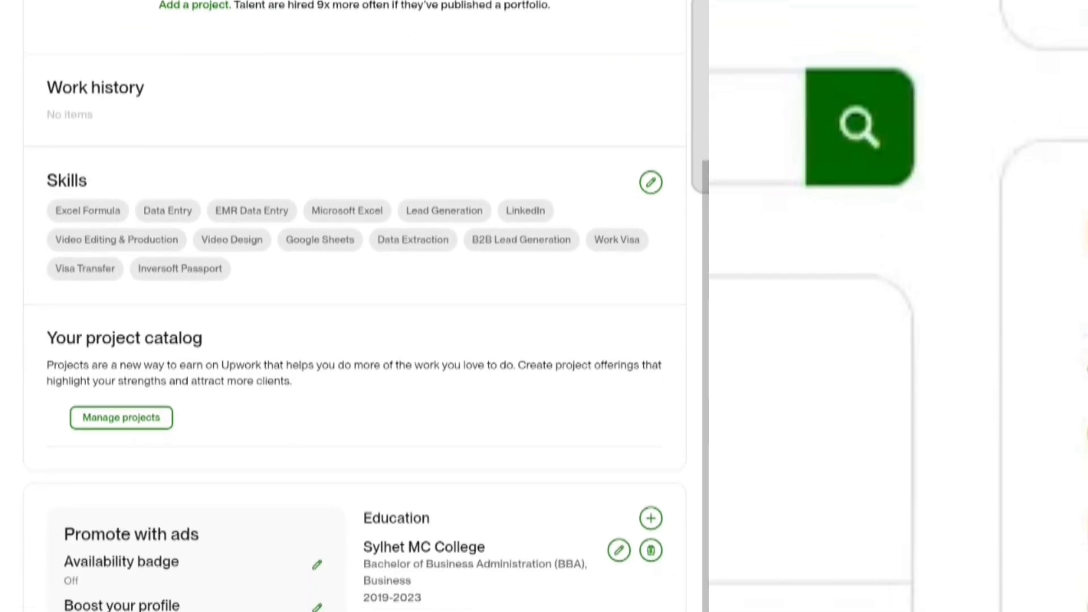
scroll(354, 340, down, 2)
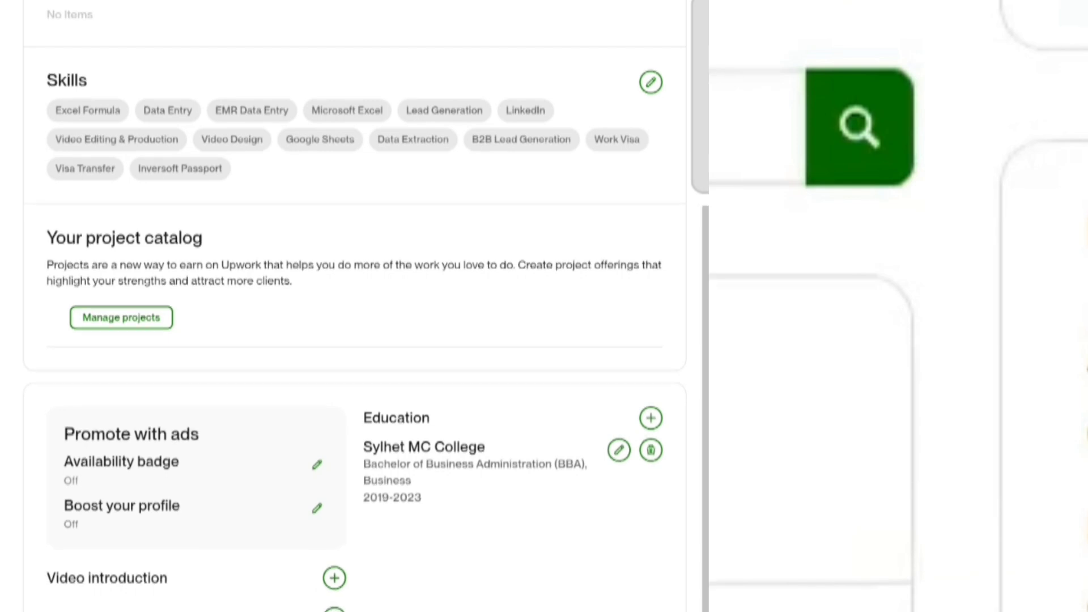
scroll(355, 306, down, 5)
scroll(354, 306, down, 6)
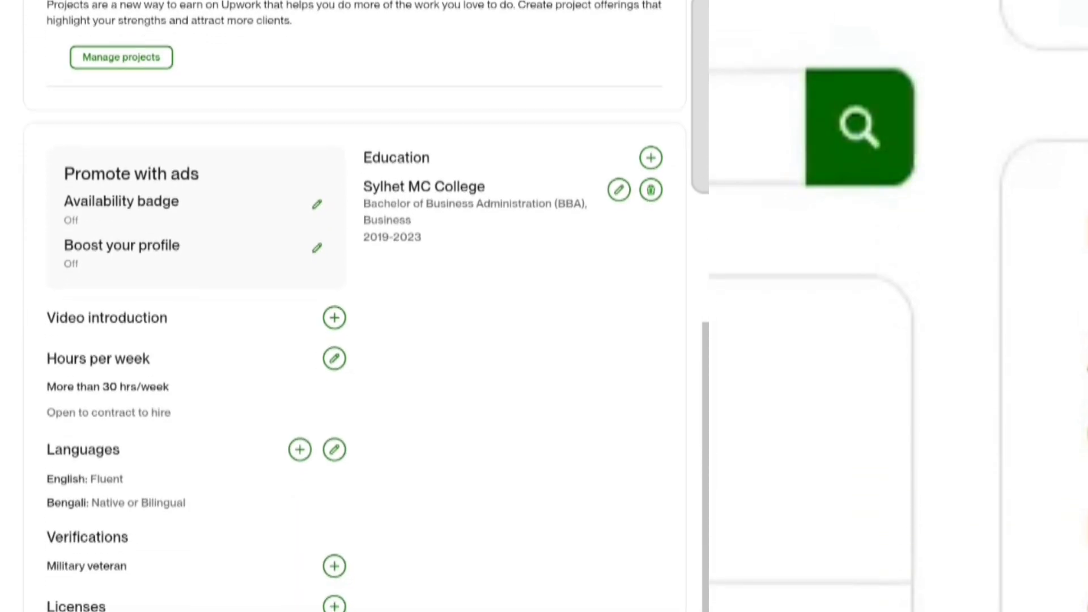
scroll(355, 306, down, 7)
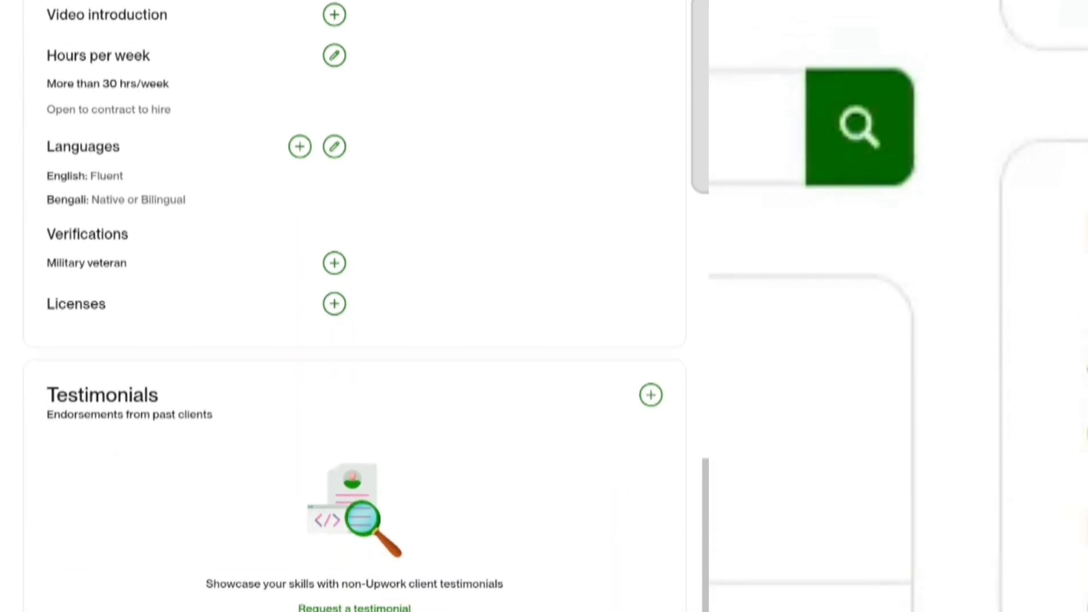
scroll(355, 306, down, 3)
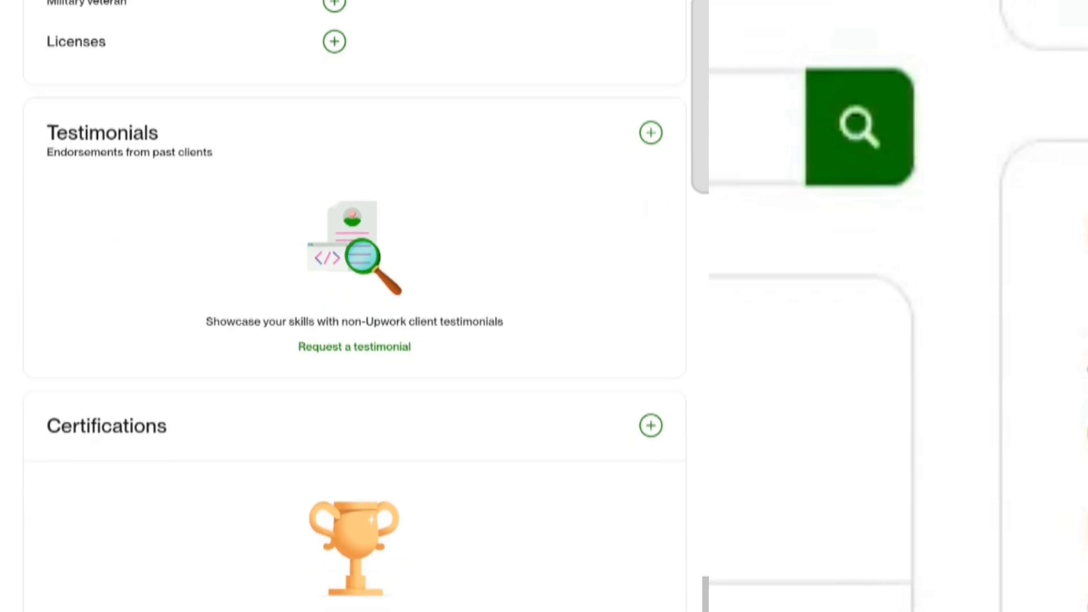
scroll(354, 306, down, 6)
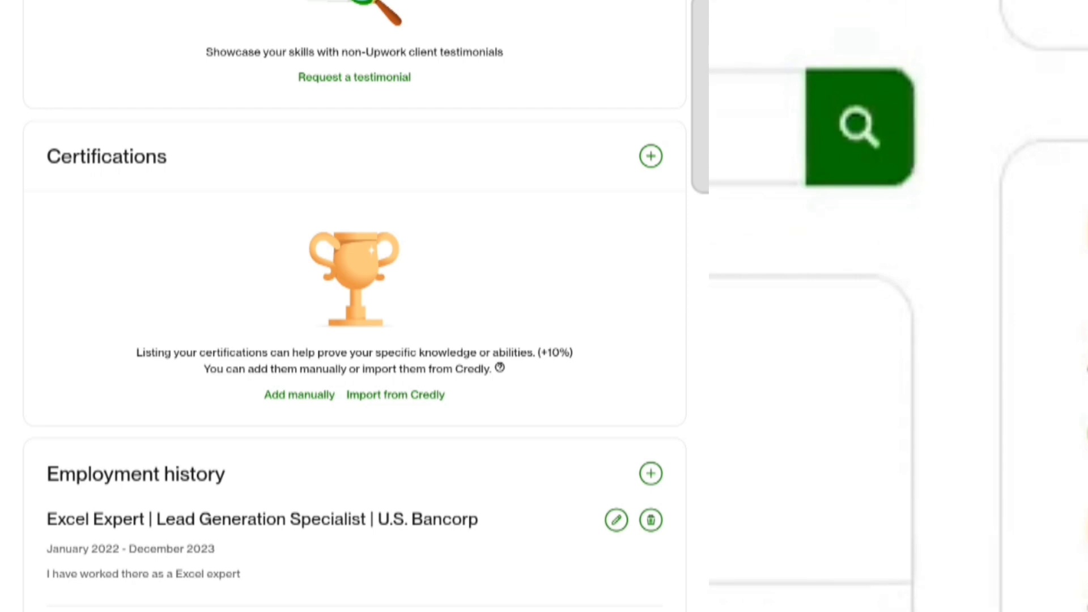
scroll(355, 307, up, 20)
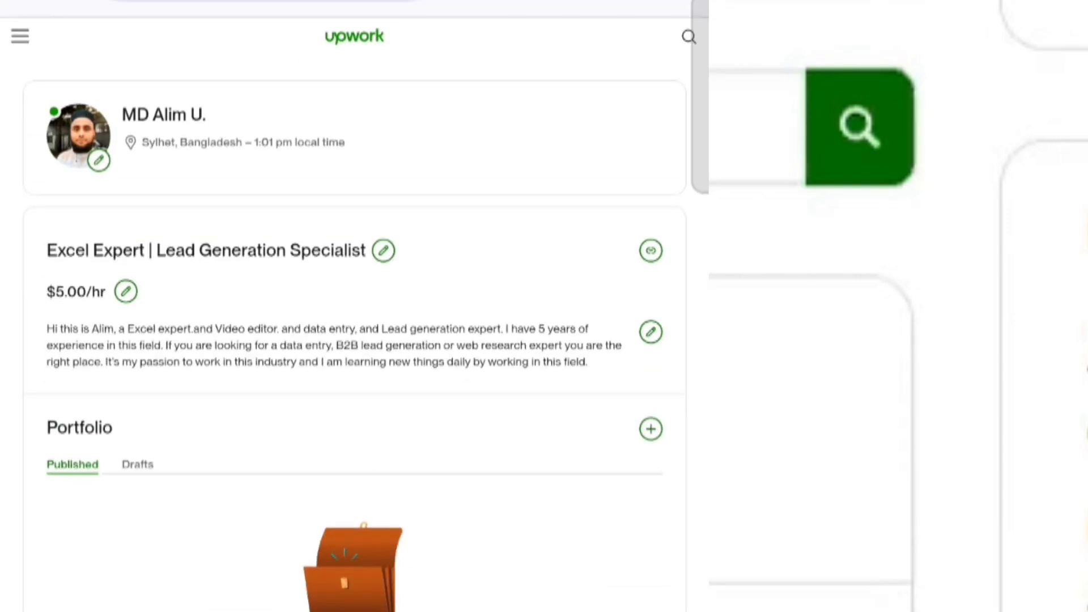